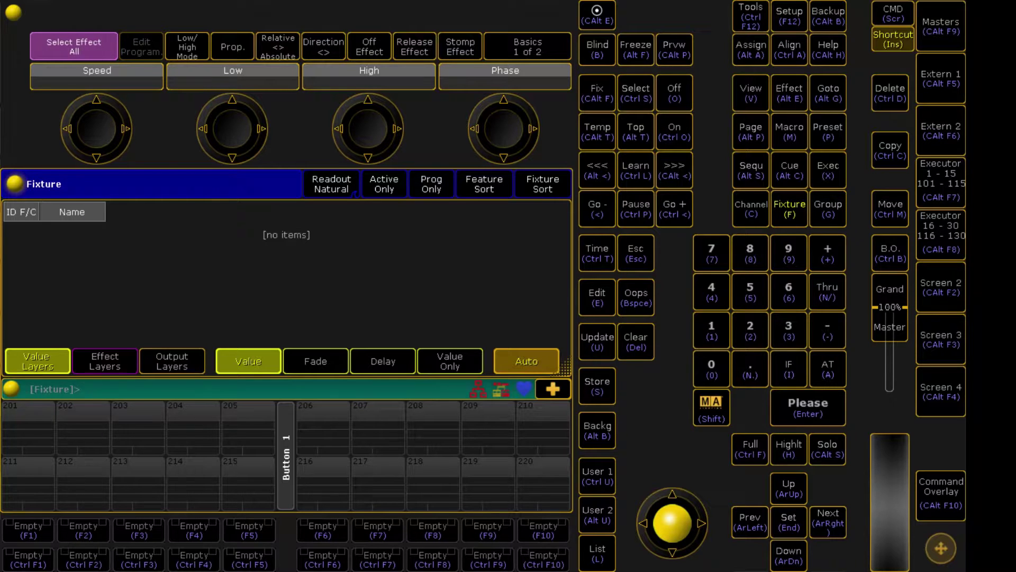
# Open Setup and show the MA Network Configuration listing the console's two Ethercon IP addresses
pyautogui.press('F12')
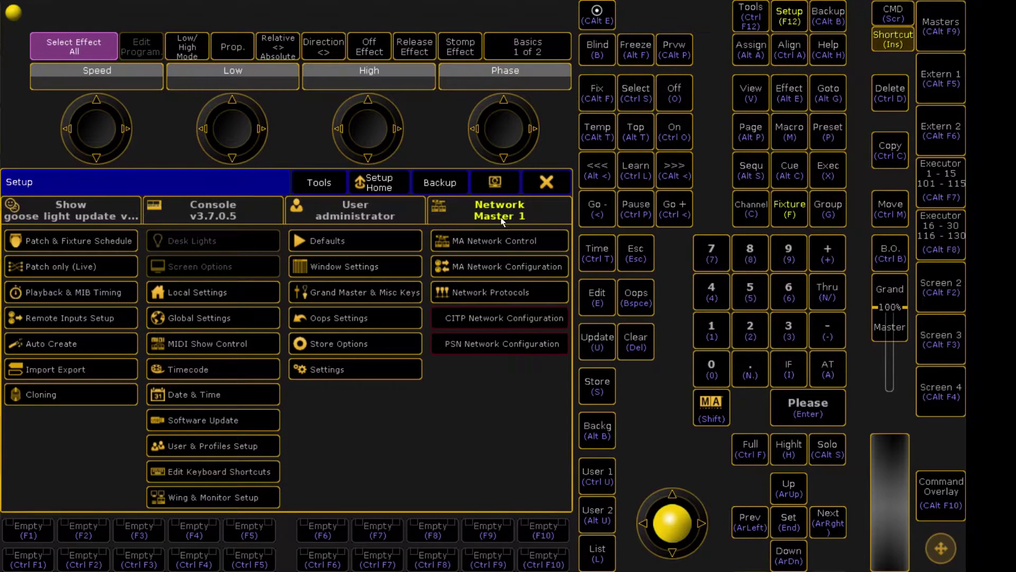
pyautogui.click(529, 270)
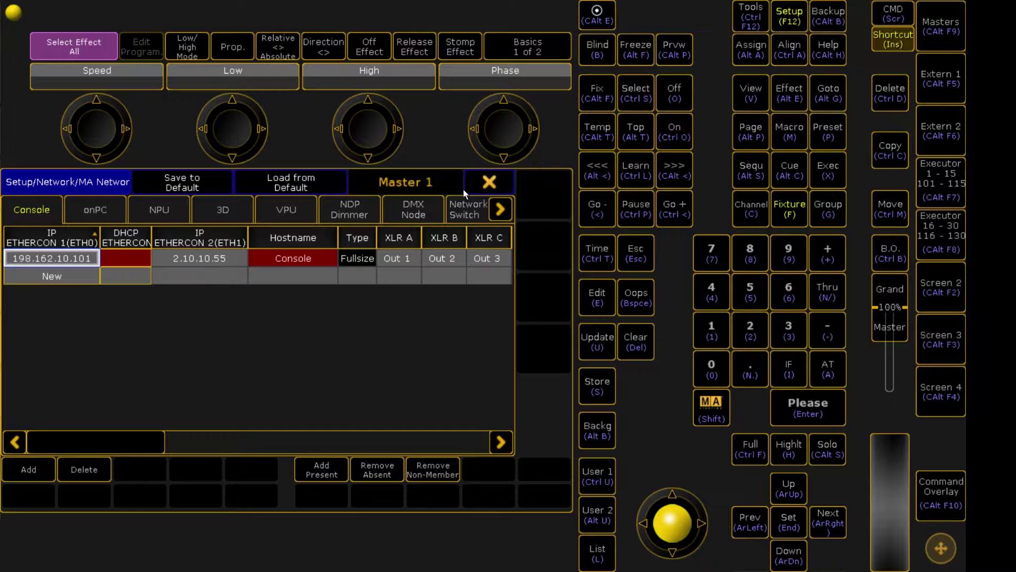
# In Network Protocols, set the Art-Net Mode to OutputBroadcast and turn Art-Net Output Active on
pyautogui.click(490, 182)
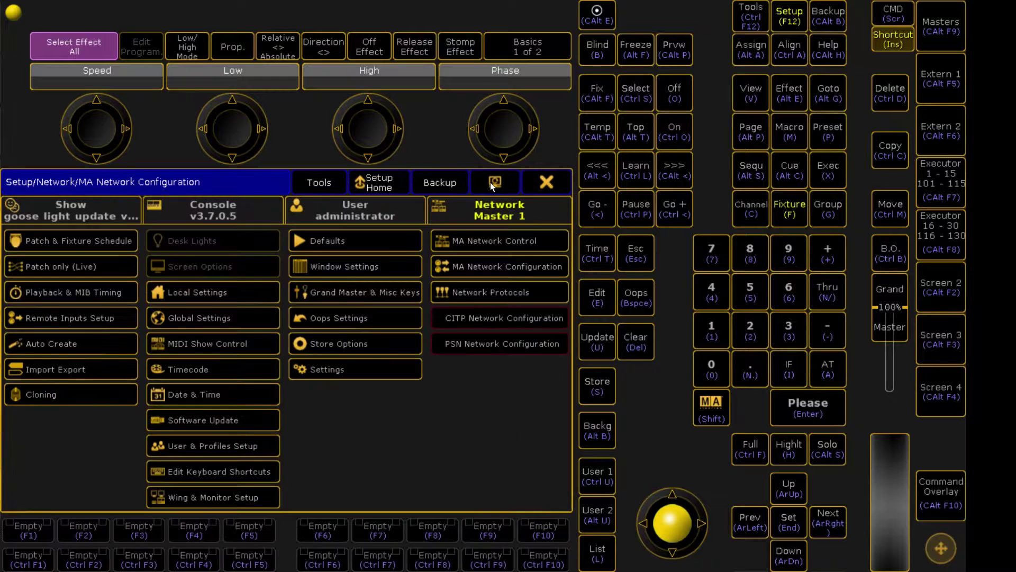
pyautogui.click(498, 292)
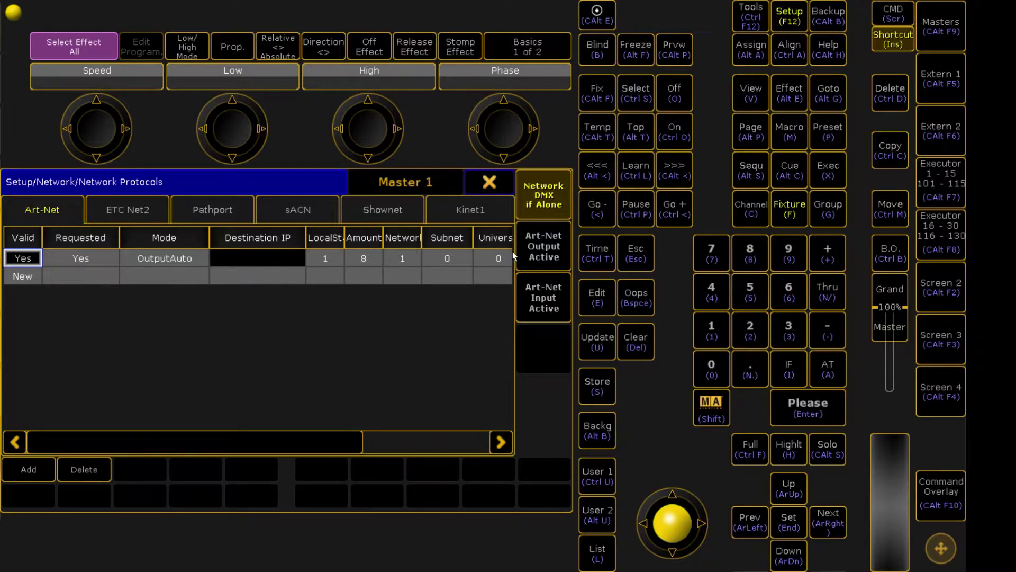
pyautogui.click(173, 259)
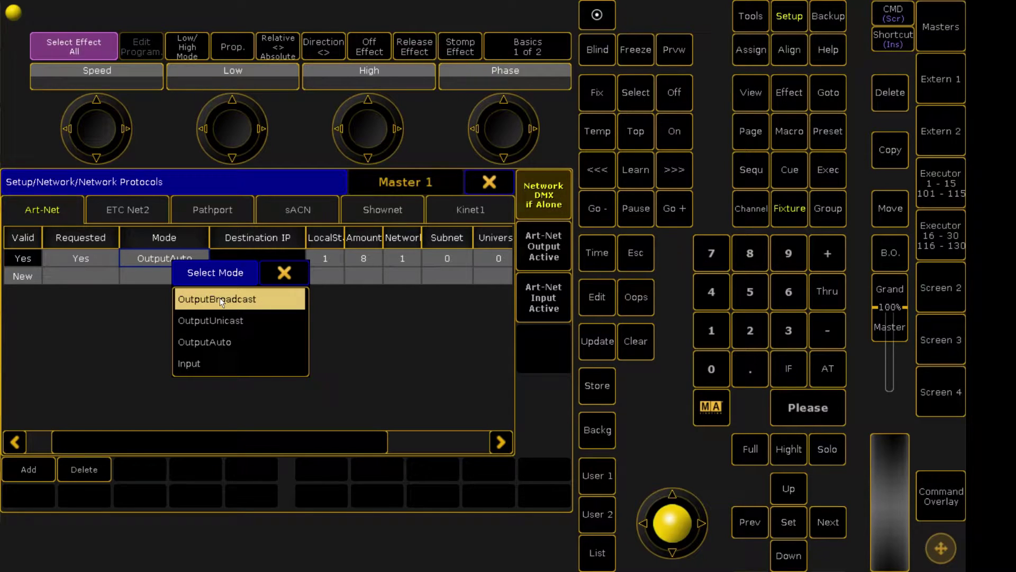
pyautogui.click(220, 298)
pyautogui.click(180, 259)
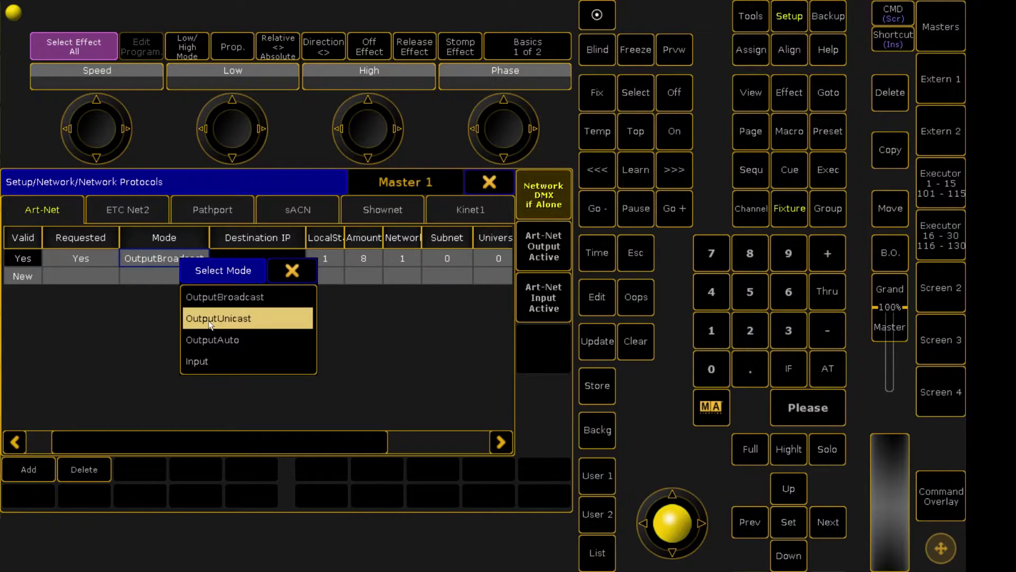
pyautogui.click(210, 320)
pyautogui.press('Insert')
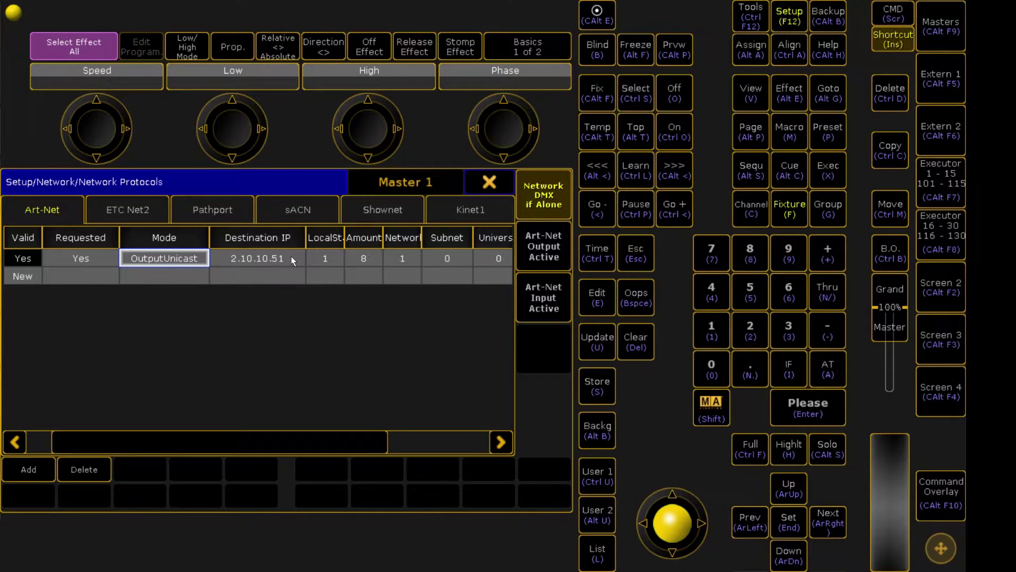
pyautogui.click(196, 259)
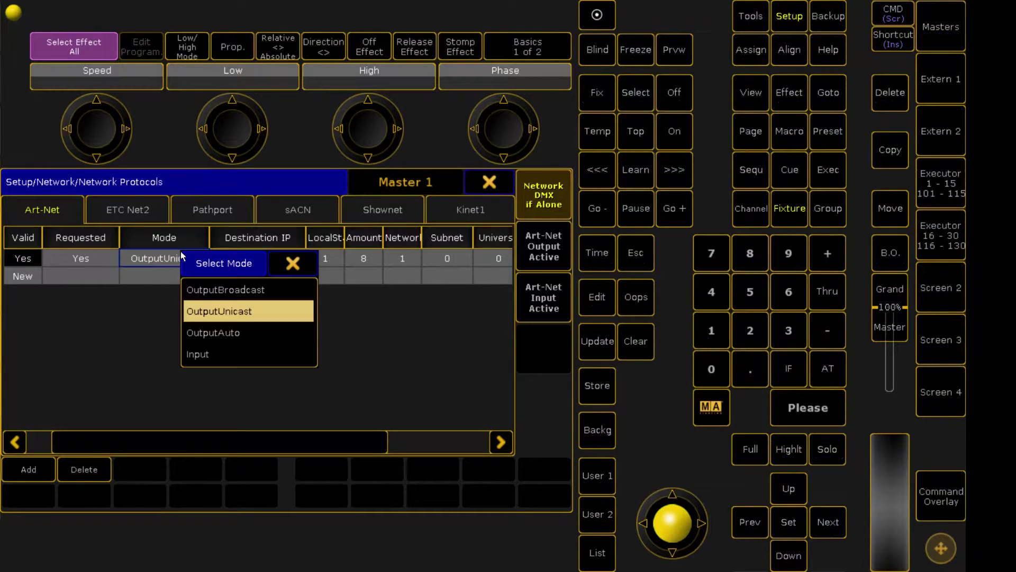
pyautogui.click(217, 289)
pyautogui.press('Insert')
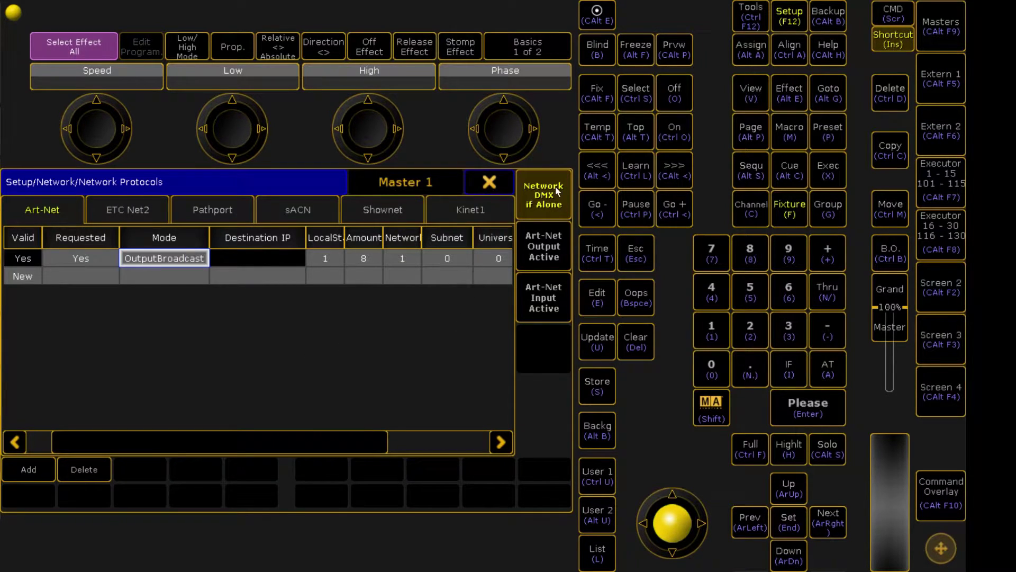
pyautogui.click(558, 258)
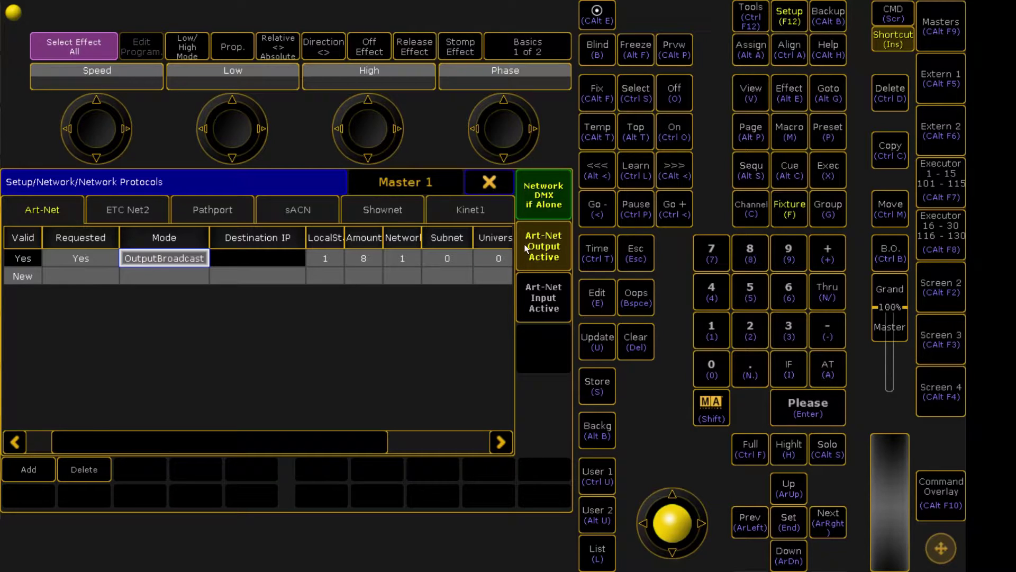
pyautogui.click(489, 181)
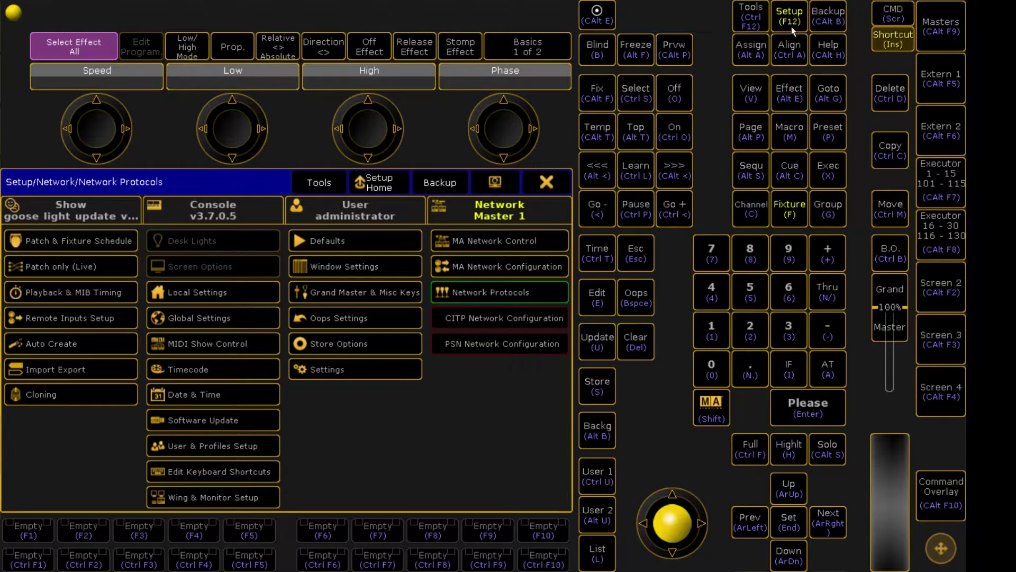
# Close the grandMA2 Setup window and bring up the Windows taskbar network menu
pyautogui.click(547, 182)
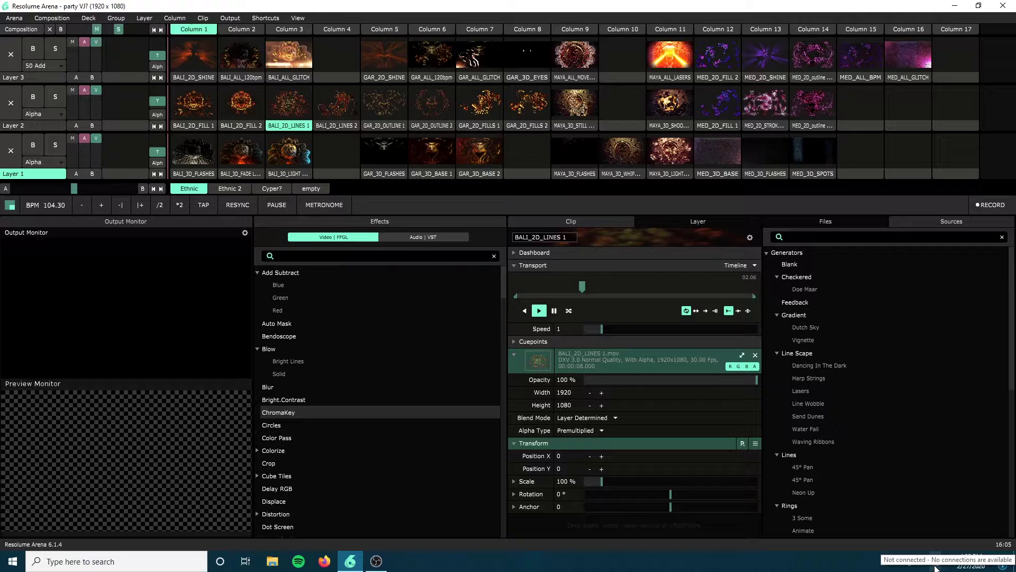
pyautogui.rightClick(935, 566)
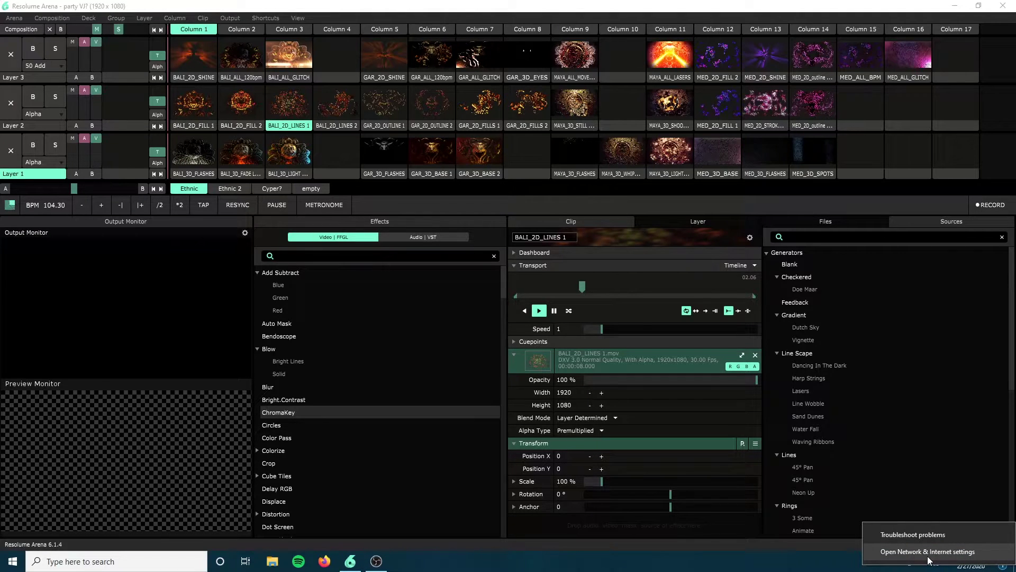
# Go from Network & Internet settings to the Ethernet adapter's Properties dialog
pyautogui.click(928, 554)
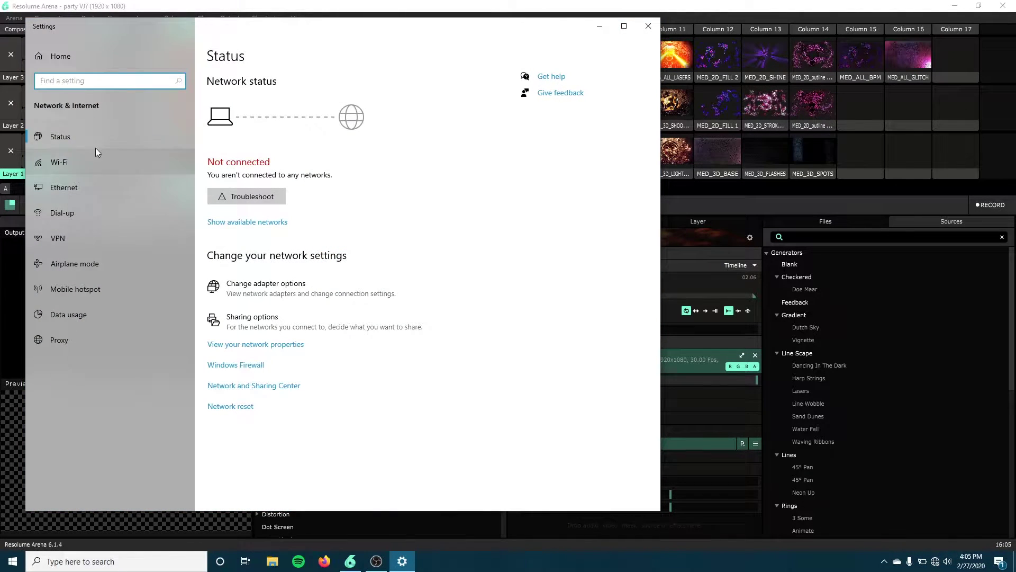
pyautogui.click(75, 161)
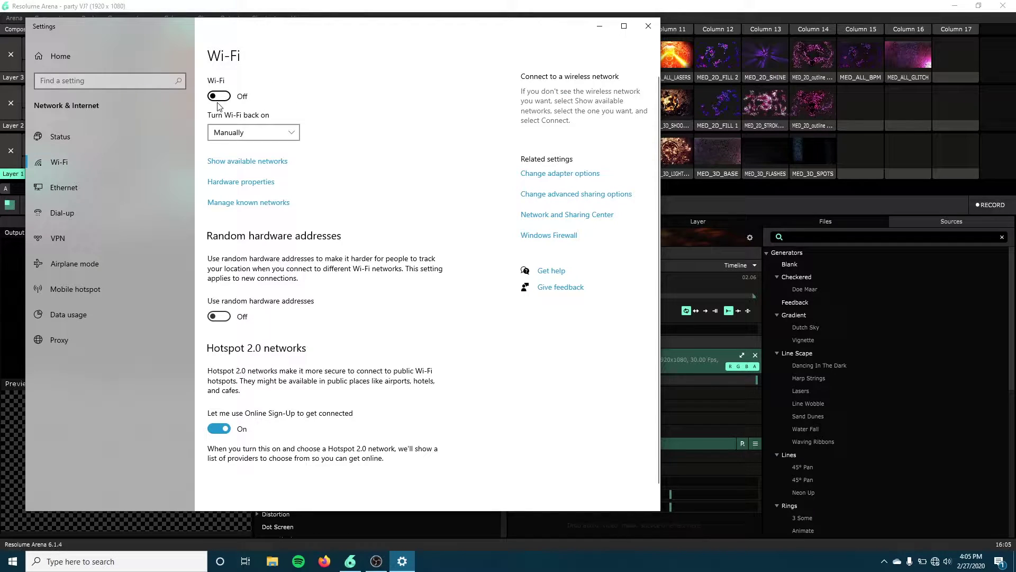
pyautogui.click(65, 189)
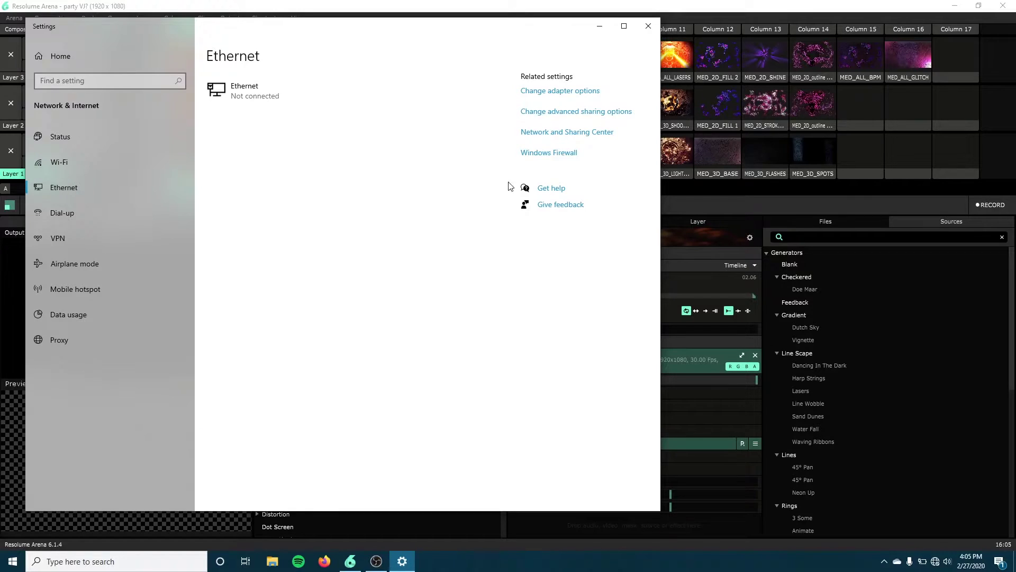
pyautogui.click(591, 97)
pyautogui.click(507, 221)
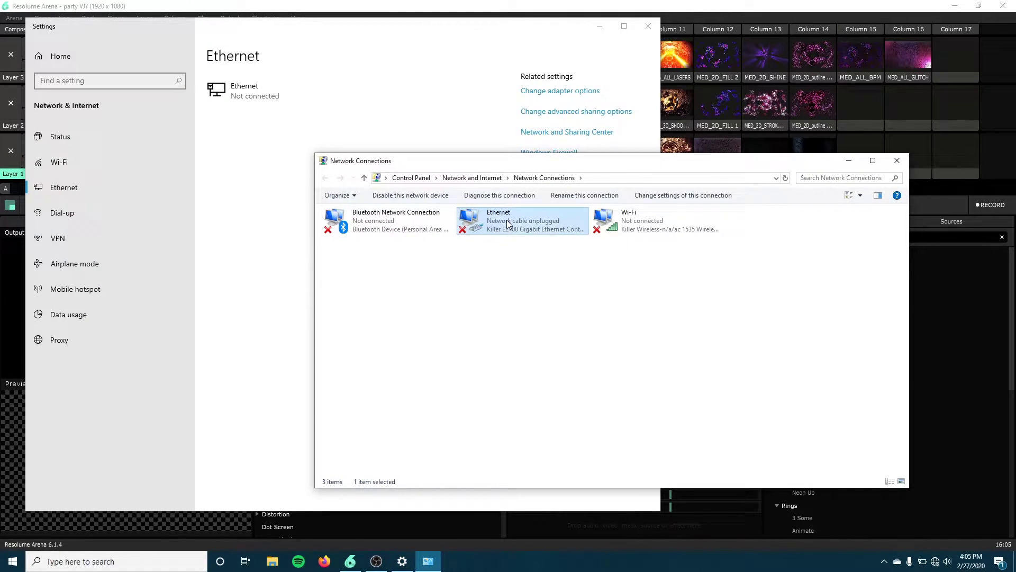
pyautogui.rightClick(507, 220)
pyautogui.click(532, 320)
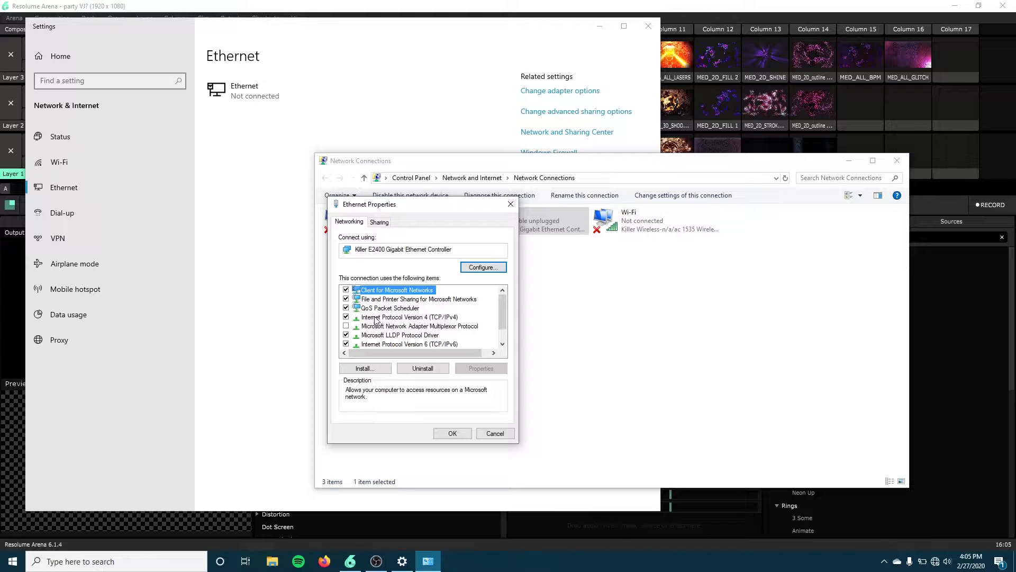
# Set IPv4 to static address 2.10.10.51 with subnet mask 255.0.0.0 and confirm
pyautogui.doubleClick(436, 321)
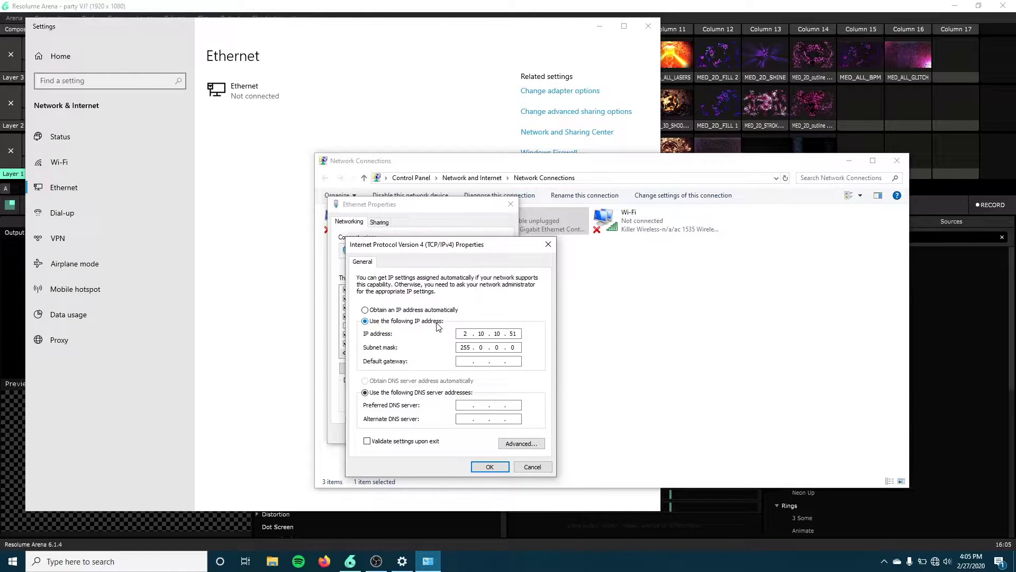
pyautogui.click(414, 310)
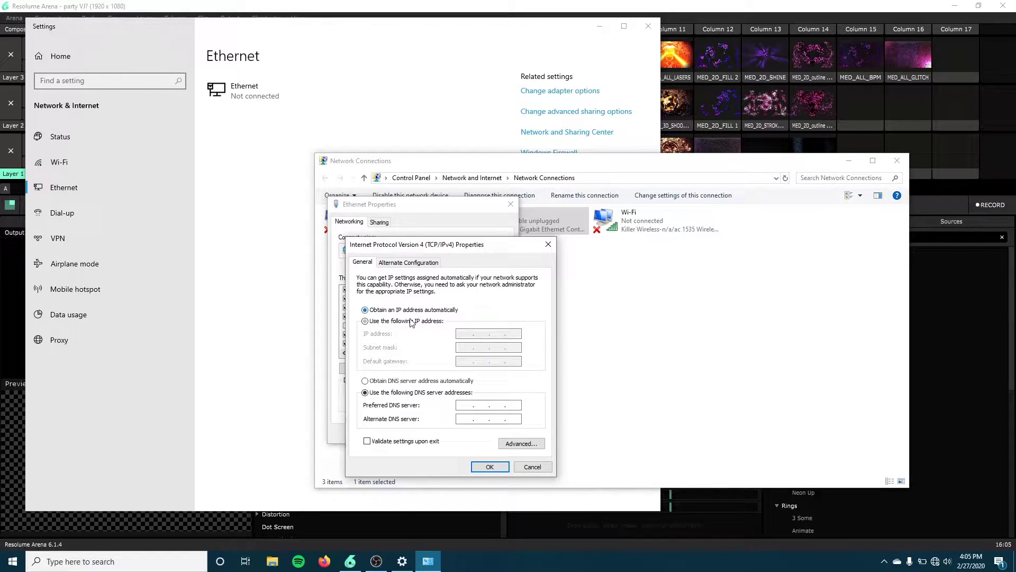
pyautogui.click(413, 322)
pyautogui.write('2.1')
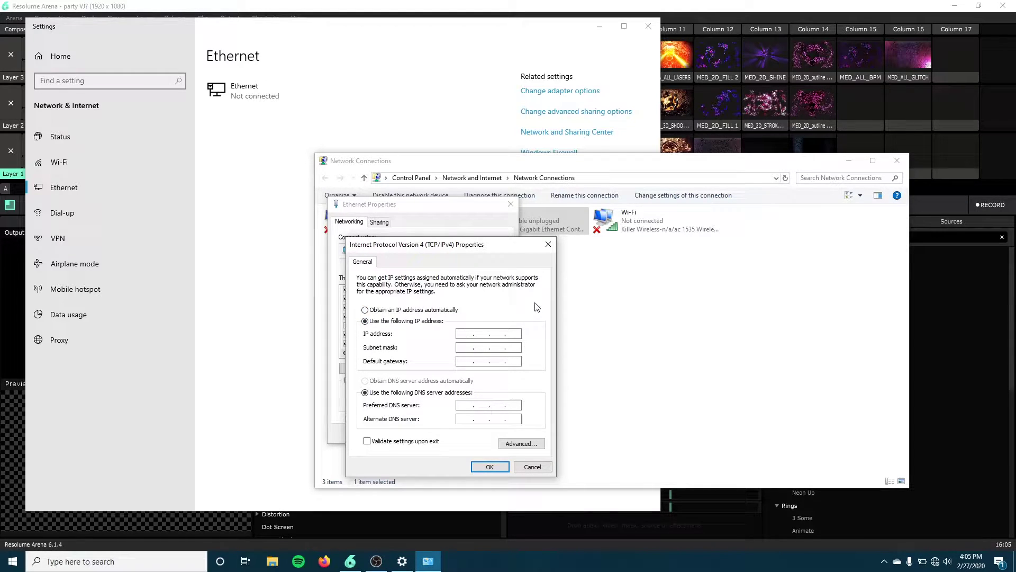
pyautogui.write('0.10.51')
pyautogui.click(485, 345)
pyautogui.click(488, 468)
pyautogui.click(456, 427)
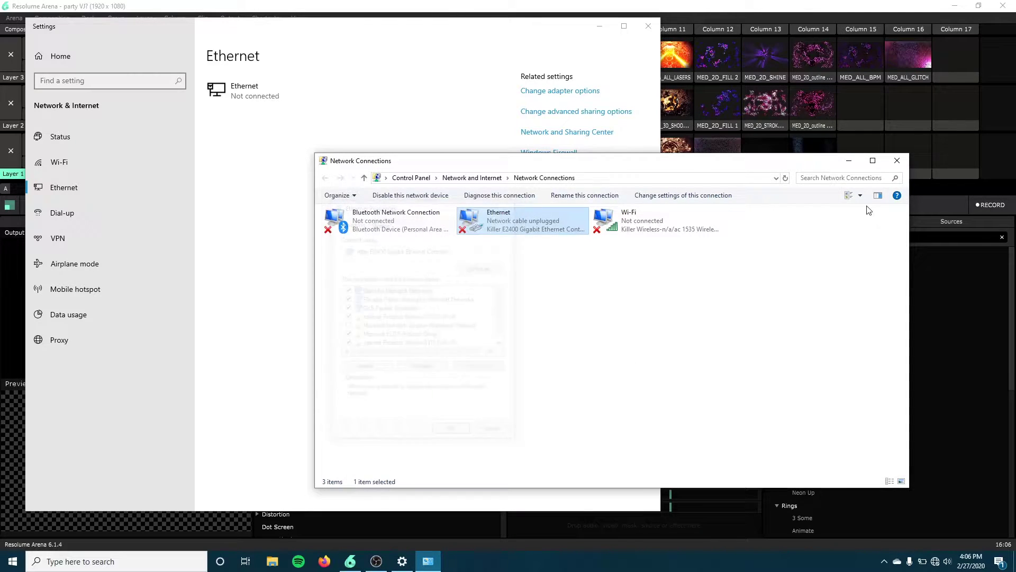
pyautogui.click(896, 159)
# Close Windows Settings and open Arena's DMX Preferences, re-adding a Lumiverse input on universe 0
pyautogui.click(654, 30)
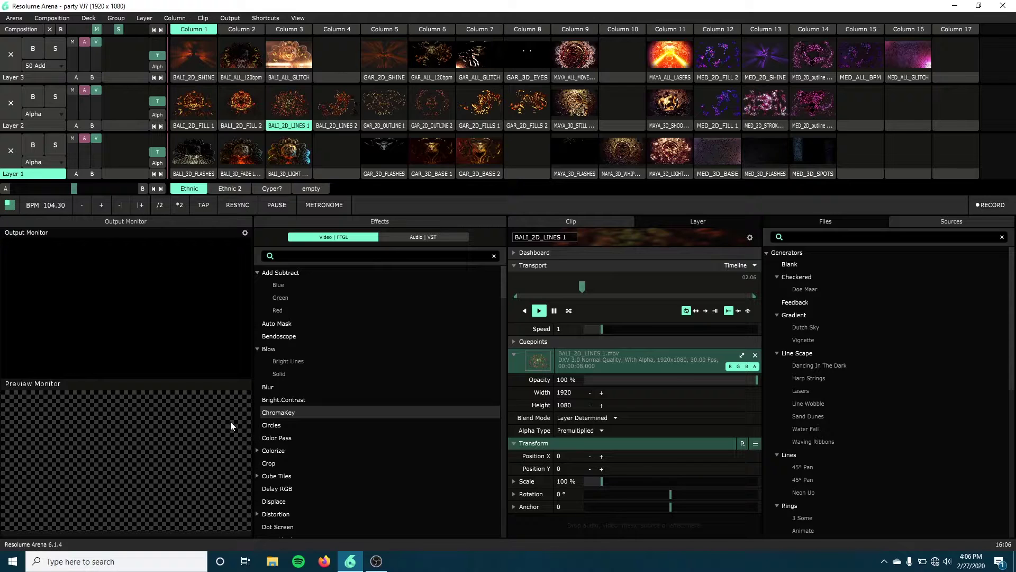
pyautogui.click(18, 20)
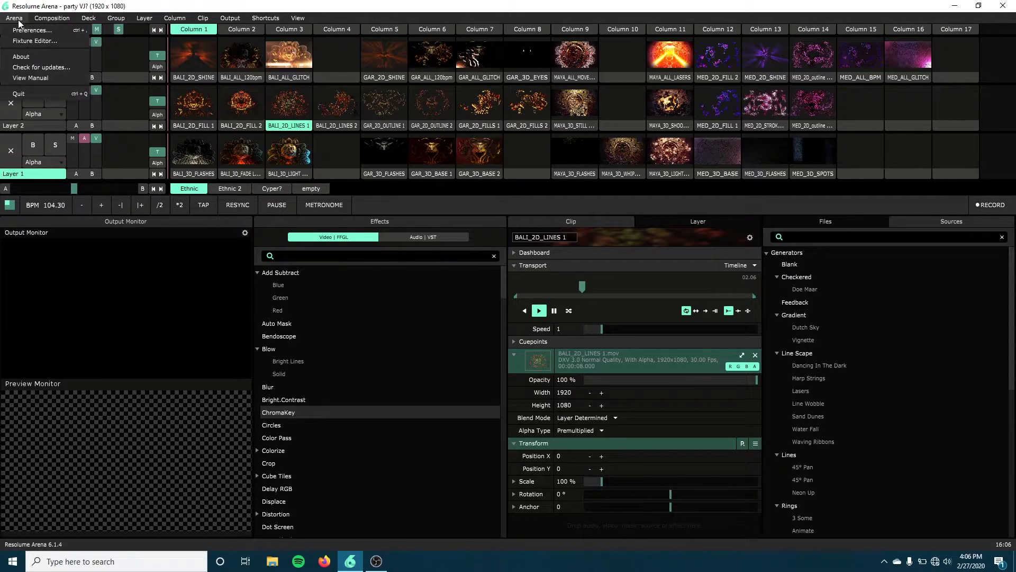
pyautogui.click(27, 30)
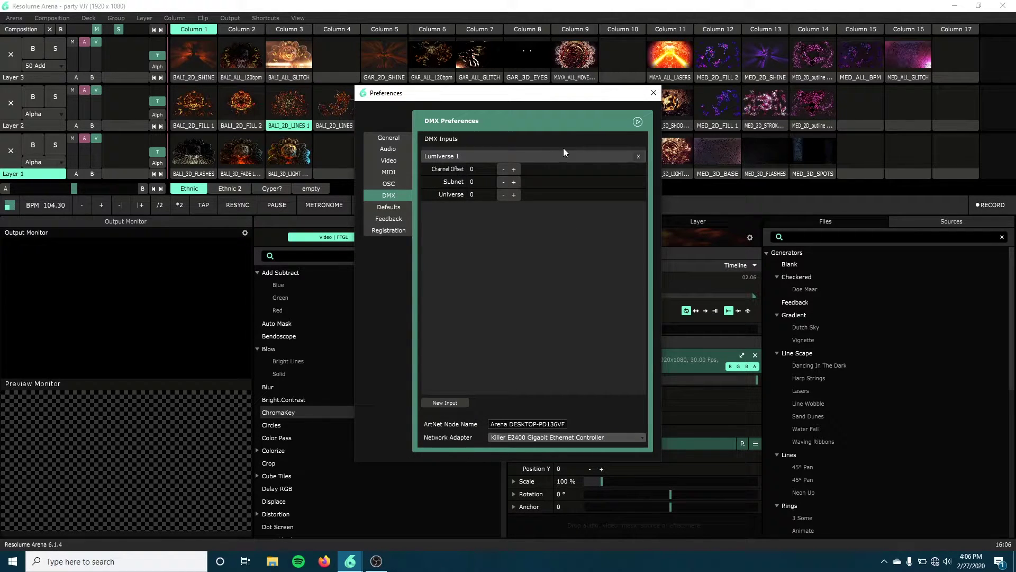
pyautogui.click(638, 156)
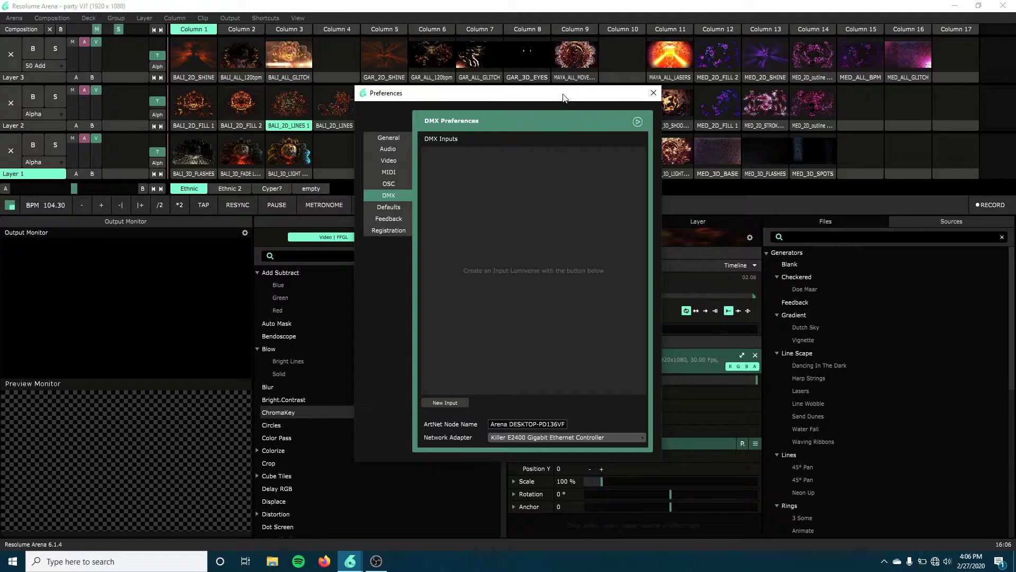
pyautogui.moveTo(564, 98); pyautogui.dragTo(548, 98)
pyautogui.click(436, 402)
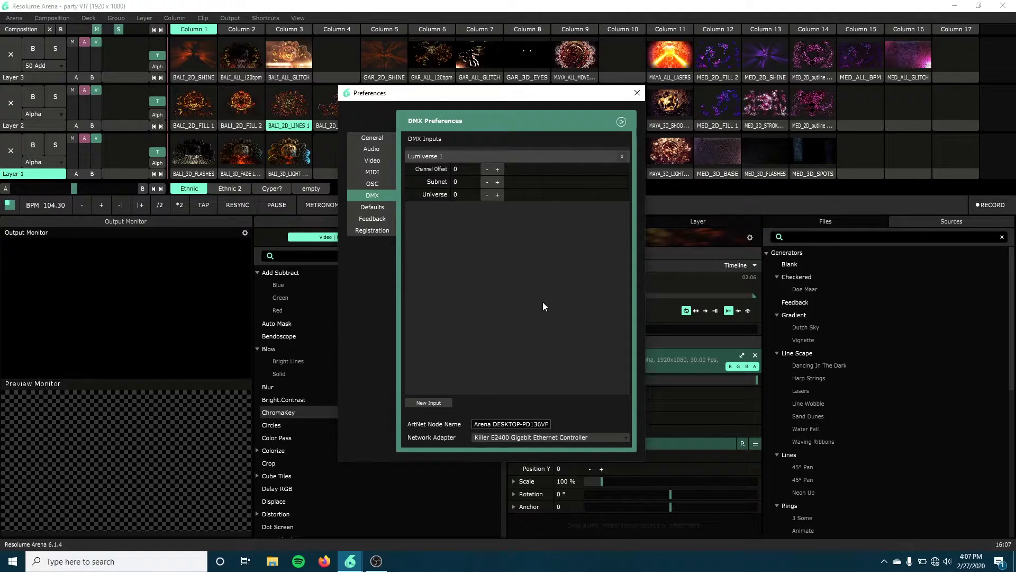
pyautogui.click(497, 194)
pyautogui.click(487, 195)
pyautogui.moveTo(522, 100); pyautogui.dragTo(423, 102)
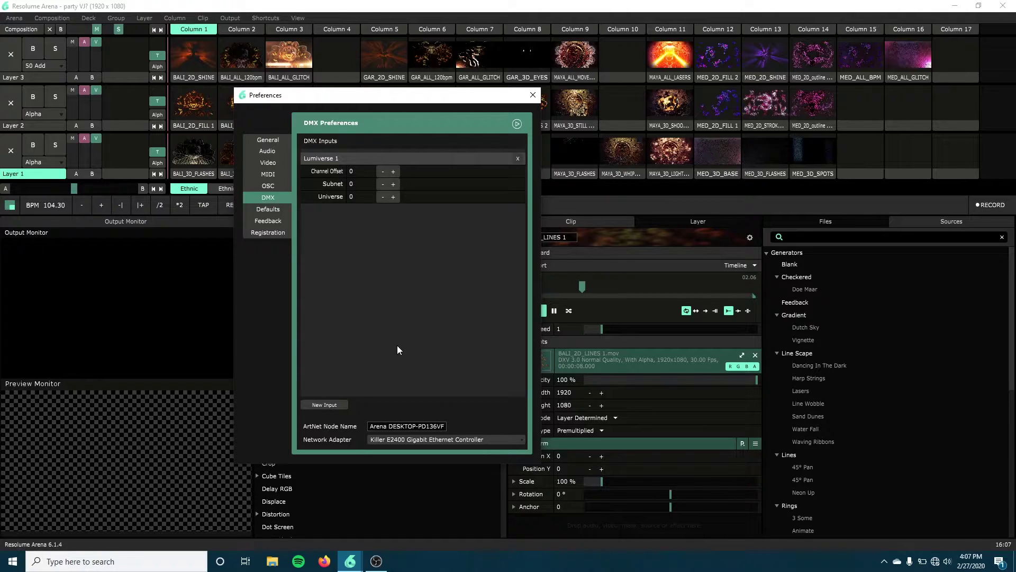
# Expand the DMX input monitor and check universes 1, 7 and 12, ending on universe 0
pyautogui.click(517, 124)
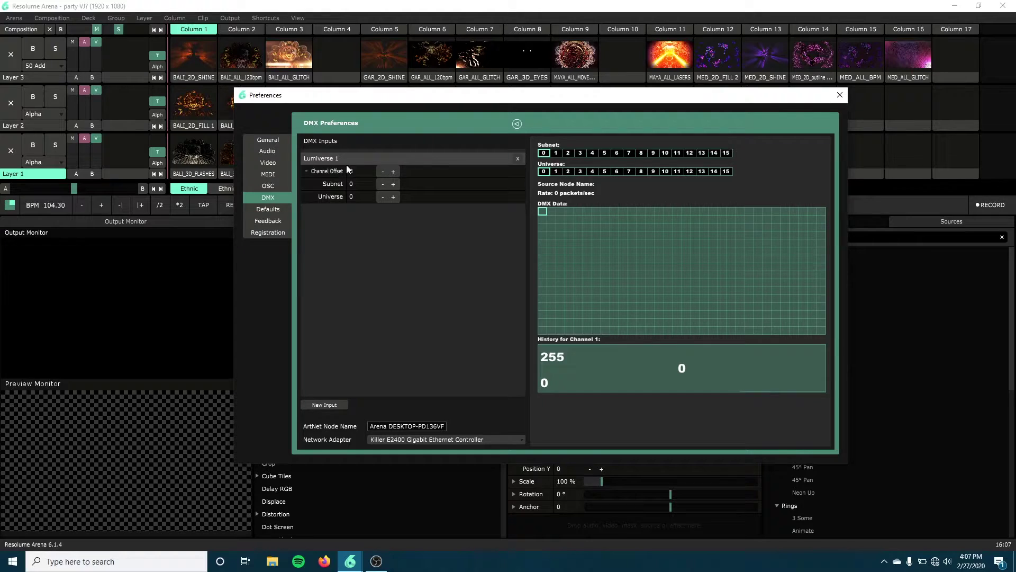
pyautogui.click(556, 172)
pyautogui.click(586, 172)
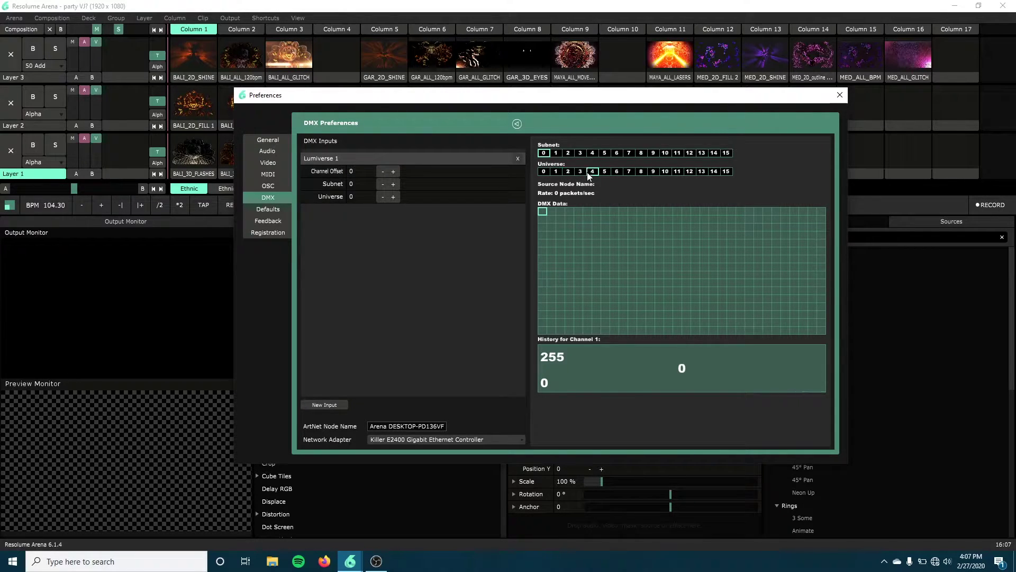
pyautogui.click(628, 173)
pyautogui.click(688, 171)
pyautogui.click(545, 172)
# Close Preferences, enter Edit DMX mode, and create shortcuts for the column 2 clips in Layers 1 and 3
pyautogui.click(839, 95)
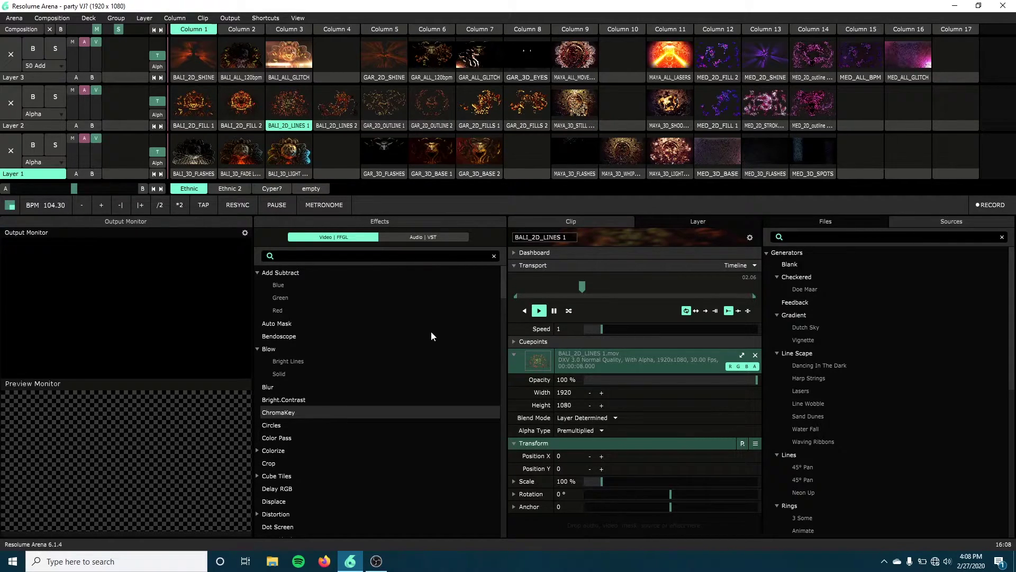
pyautogui.click(267, 19)
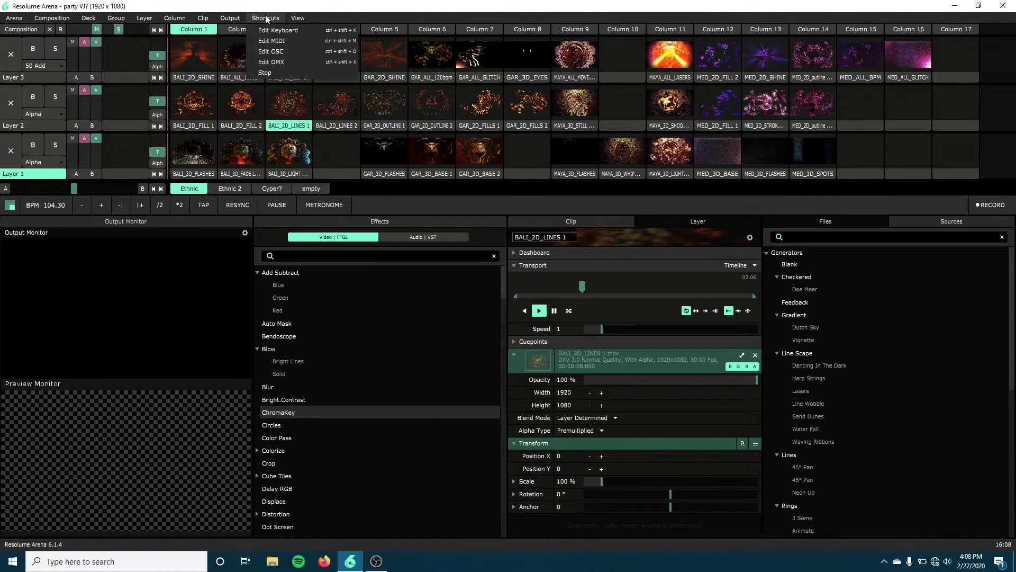
pyautogui.click(279, 59)
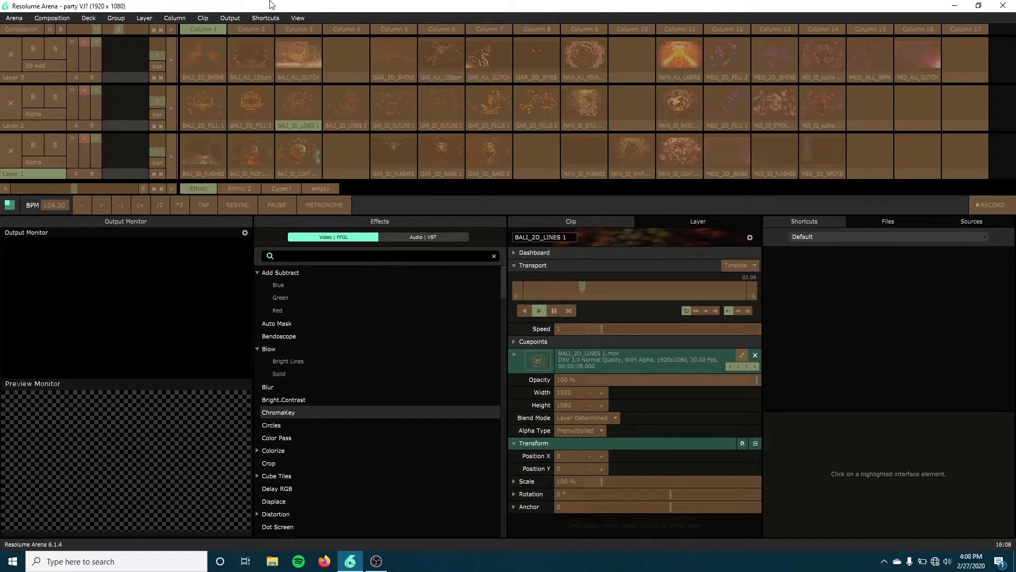
pyautogui.click(257, 149)
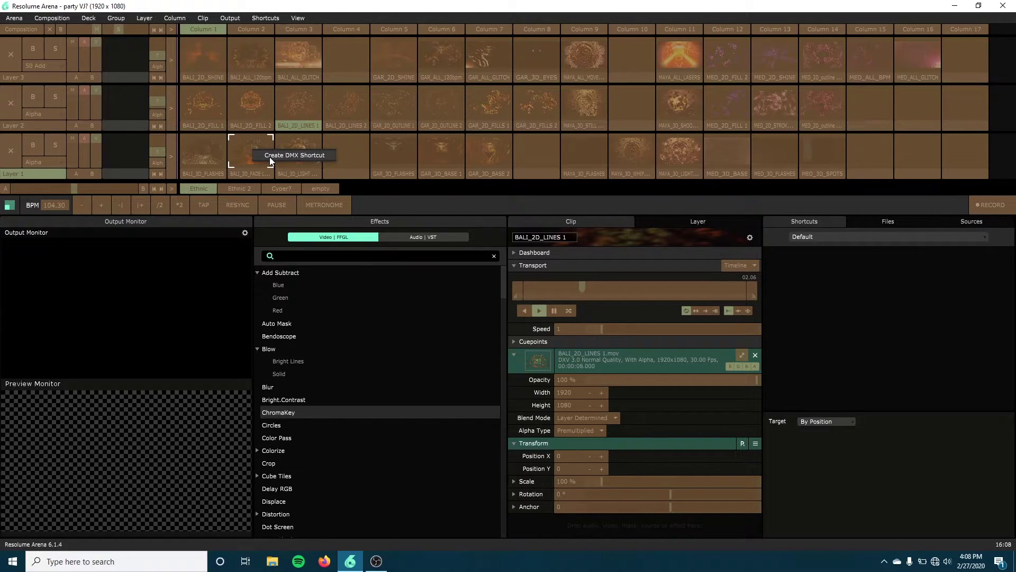
pyautogui.click(269, 157)
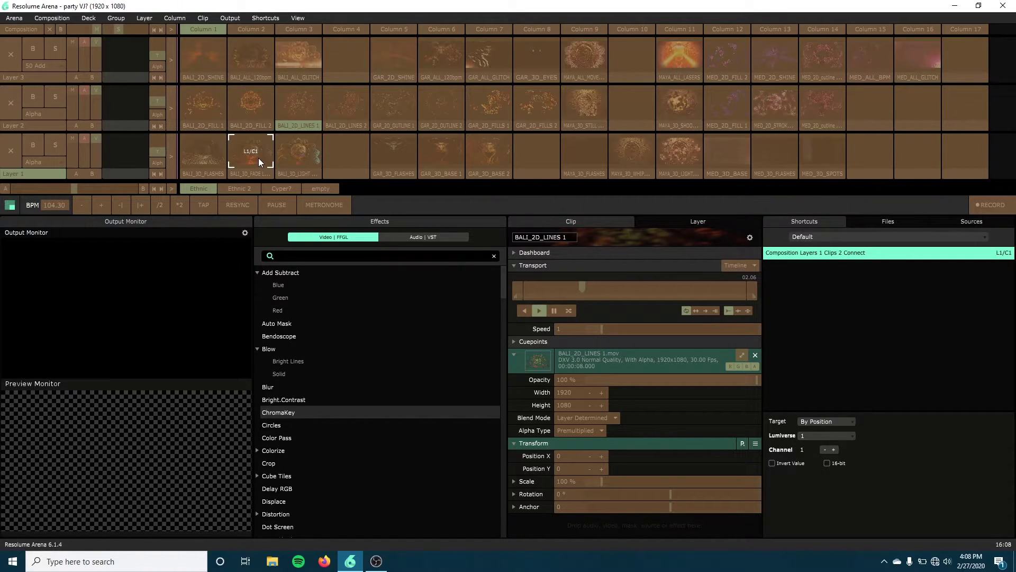
pyautogui.click(258, 53)
pyautogui.click(273, 60)
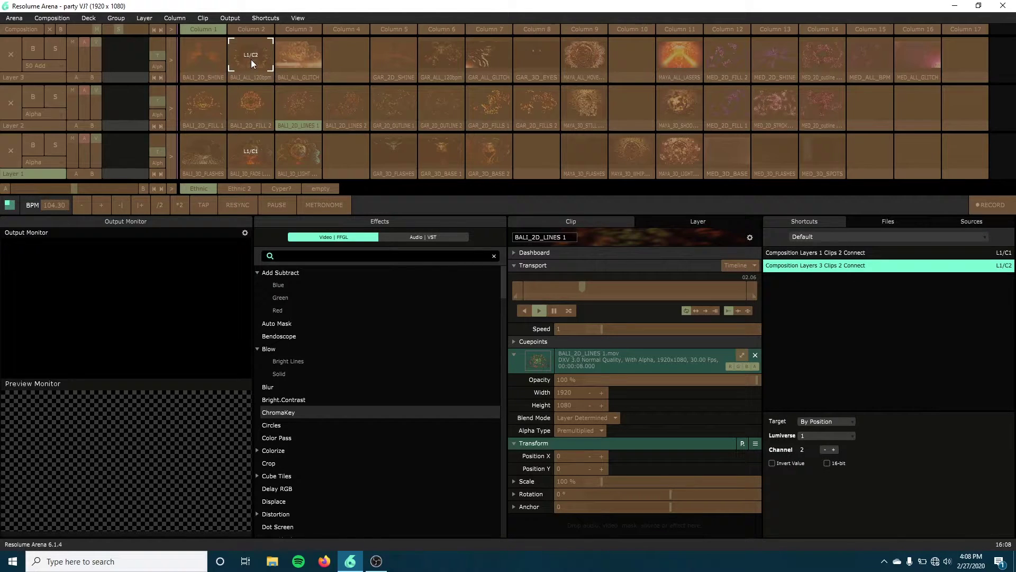
# Create DMX shortcuts for the Layer 1 and Layer 3 clips in columns 6 and 11 (channels 3–6)
pyautogui.click(445, 151)
pyautogui.click(492, 157)
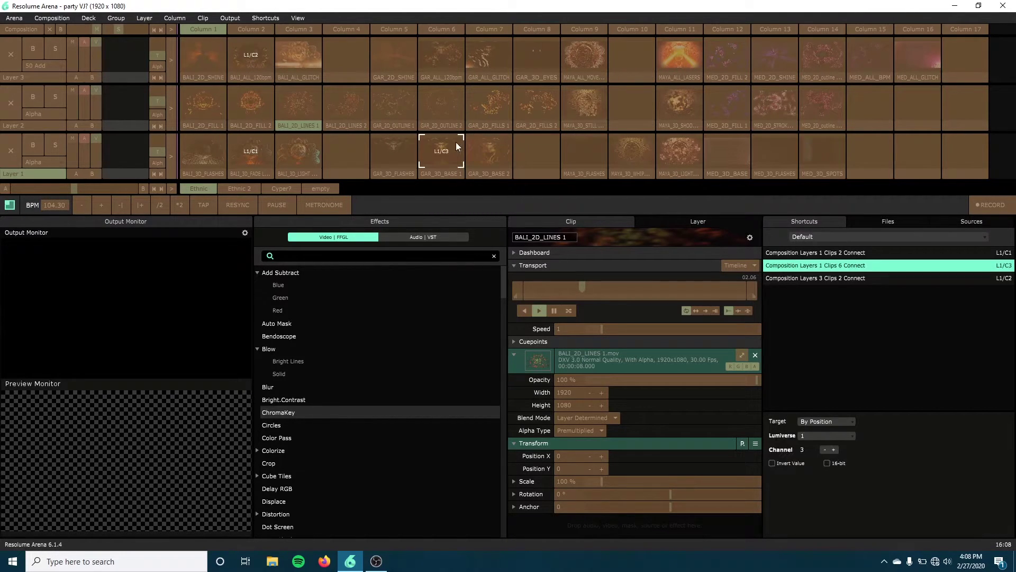
pyautogui.click(446, 68)
pyautogui.click(479, 75)
pyautogui.click(687, 148)
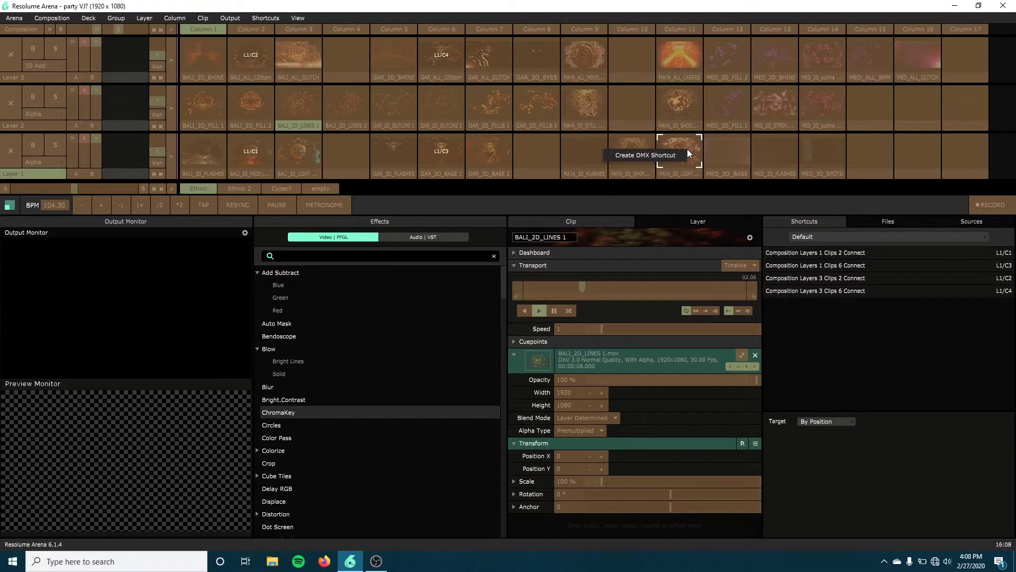
pyautogui.click(663, 154)
pyautogui.click(679, 52)
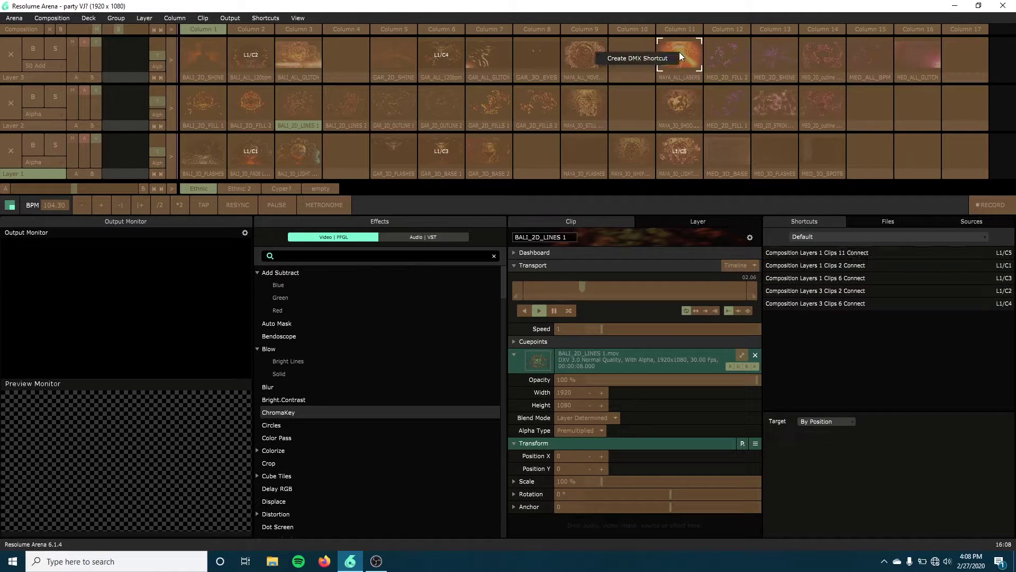
pyautogui.click(647, 55)
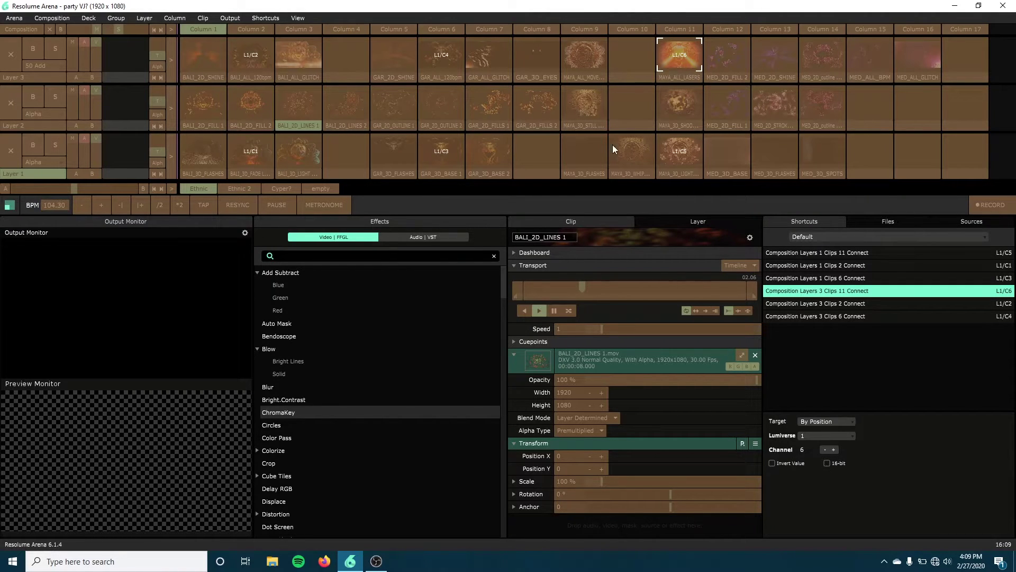
# Review the assigned DMX channel of each of the six mapped clips
pyautogui.click(257, 160)
pyautogui.click(255, 48)
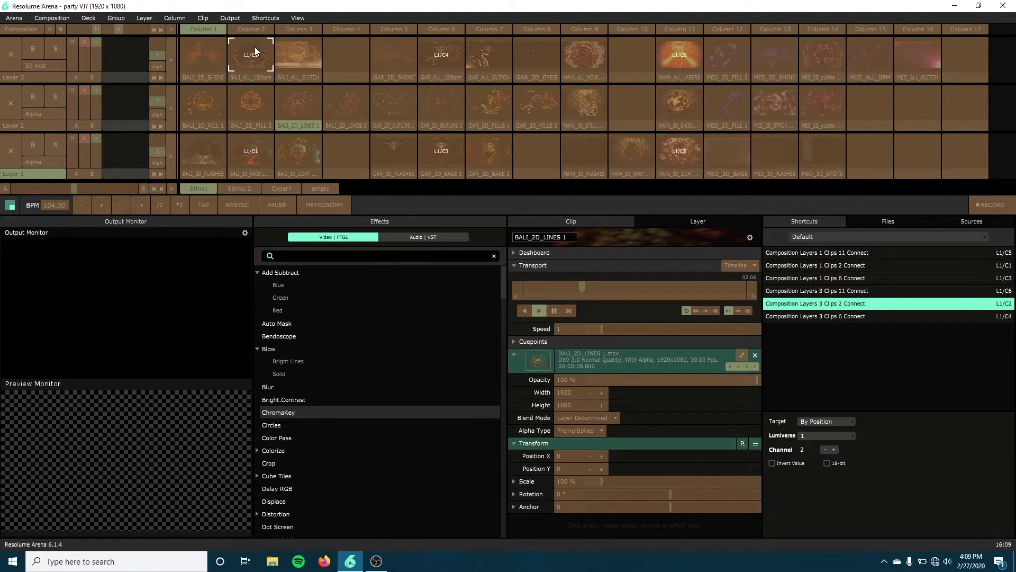
pyautogui.click(447, 160)
pyautogui.click(450, 60)
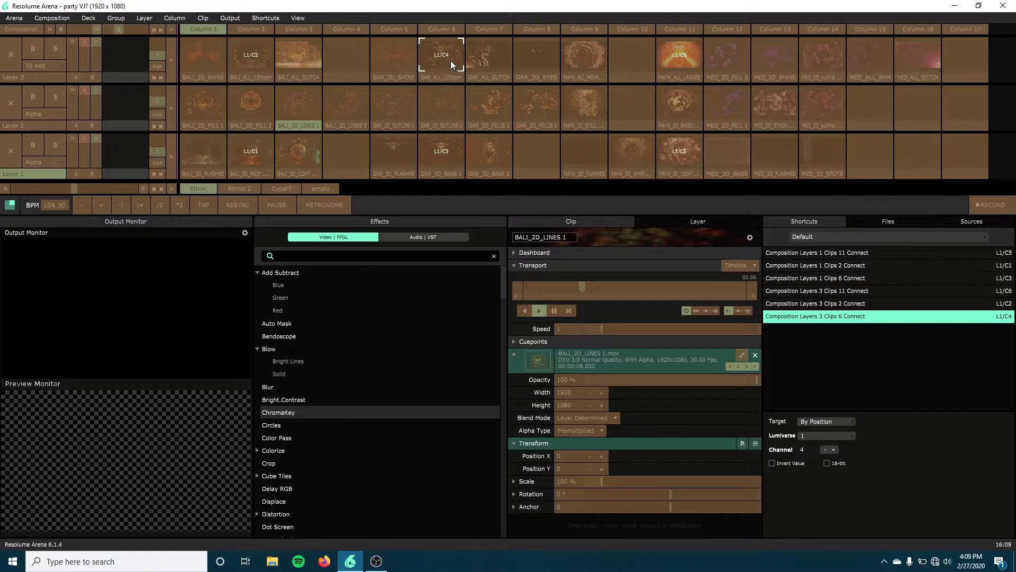
pyautogui.click(685, 154)
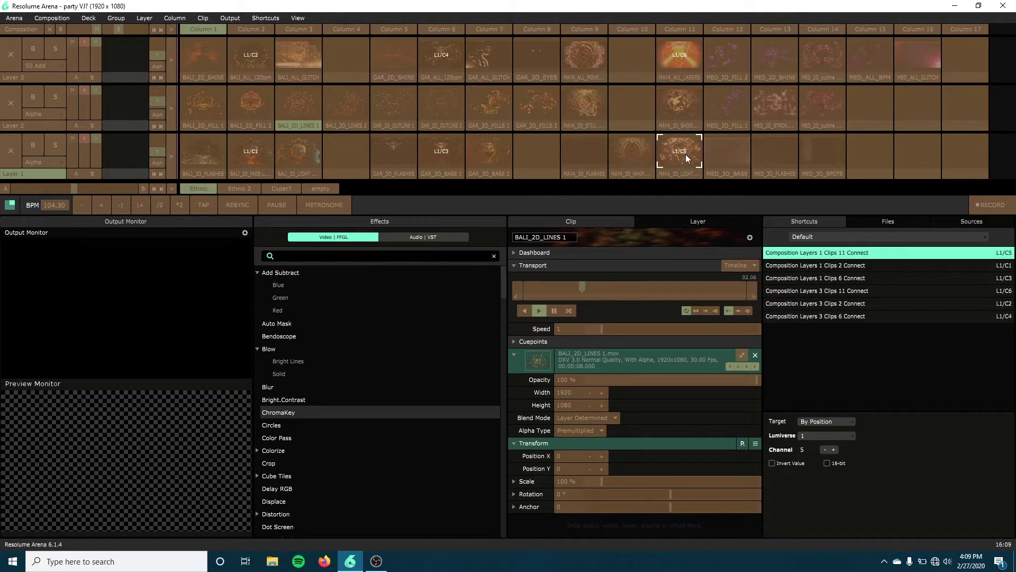
pyautogui.click(688, 63)
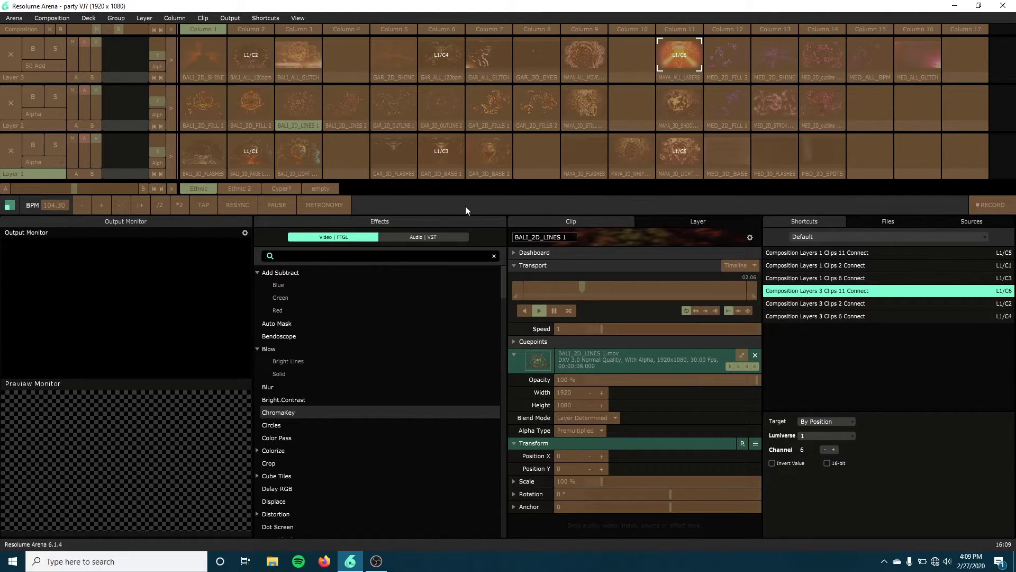
# Move the Layer 1 column 6 and column 11 clip shortcuts to channels 2 and 3
pyautogui.click(447, 163)
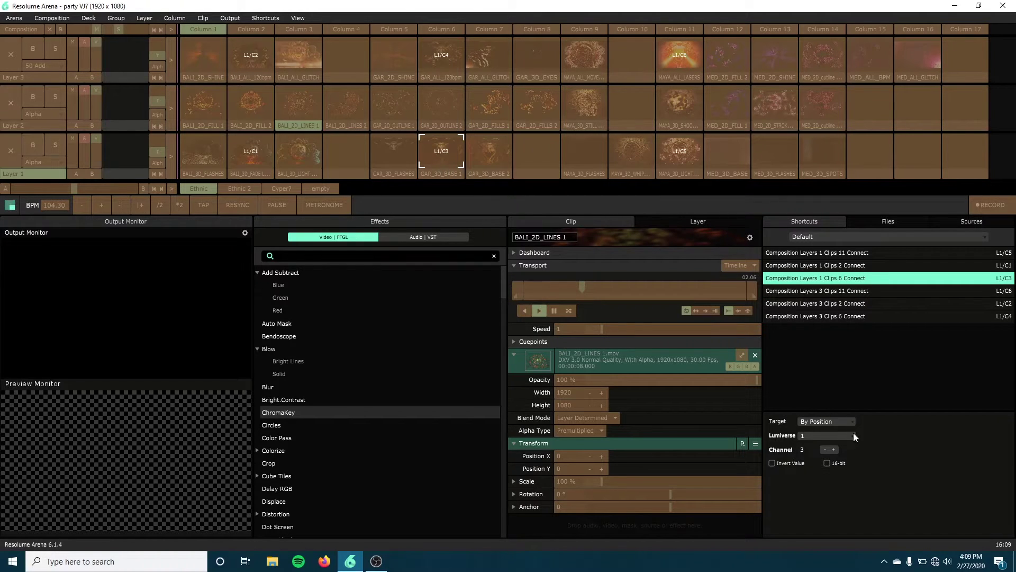
pyautogui.click(824, 450)
pyautogui.click(684, 151)
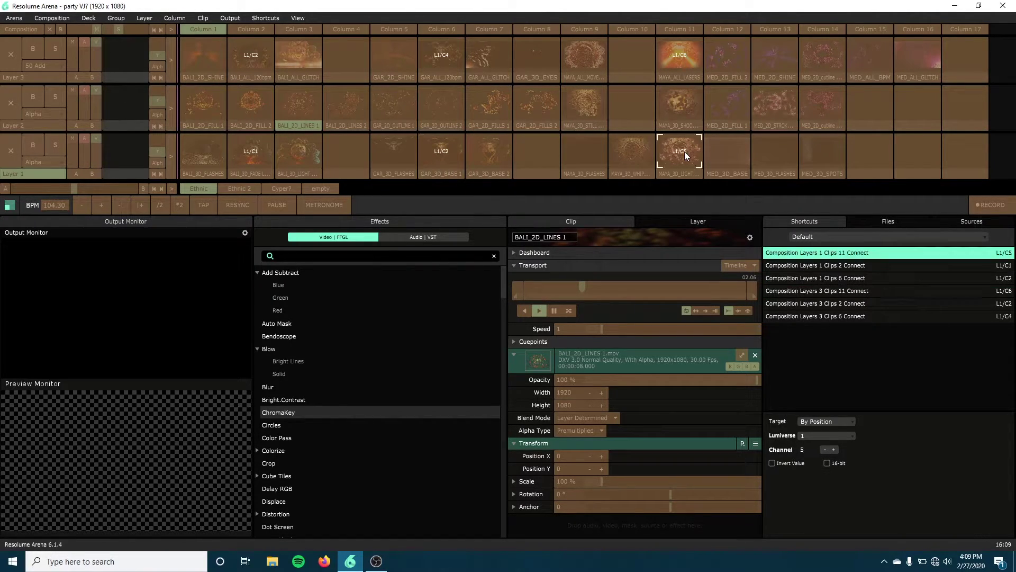
pyautogui.click(825, 450)
pyautogui.click(825, 449)
# Move the Layer 3 column 2 and column 6 clips to channels 4 and 5, leaving column 11 on 6
pyautogui.click(249, 52)
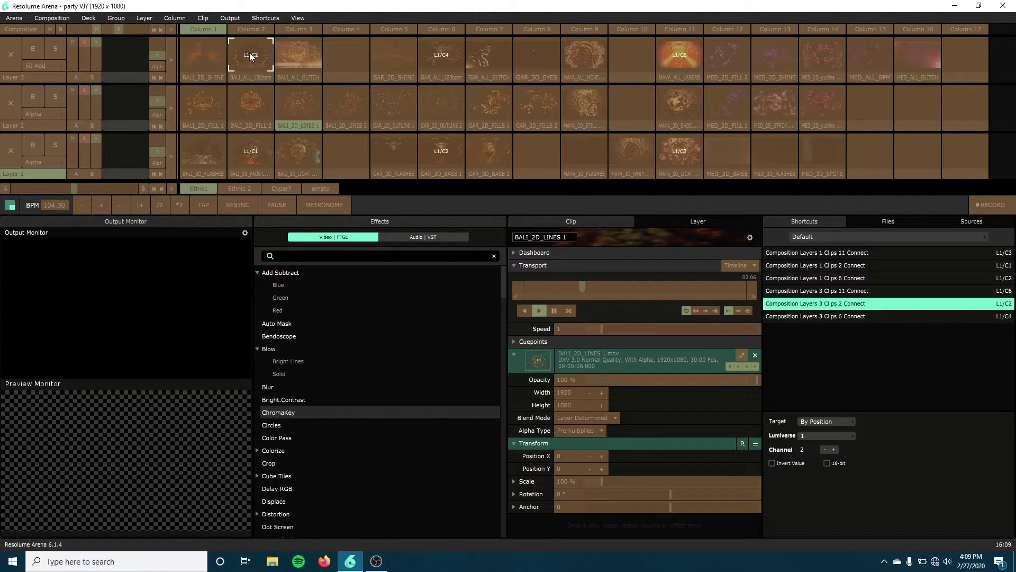
pyautogui.click(834, 449)
pyautogui.click(833, 449)
pyautogui.click(448, 50)
pyautogui.click(833, 449)
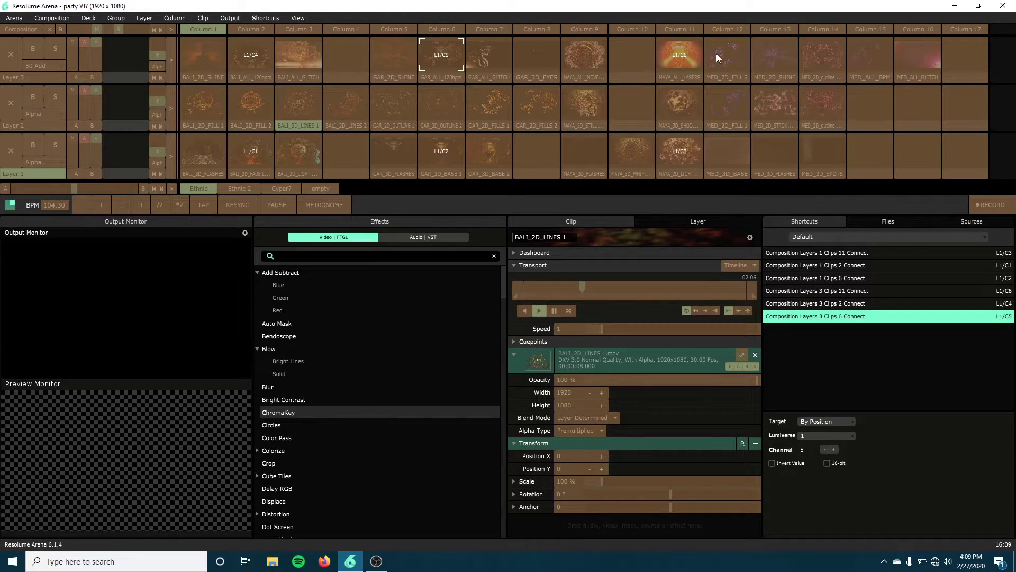
pyautogui.click(688, 54)
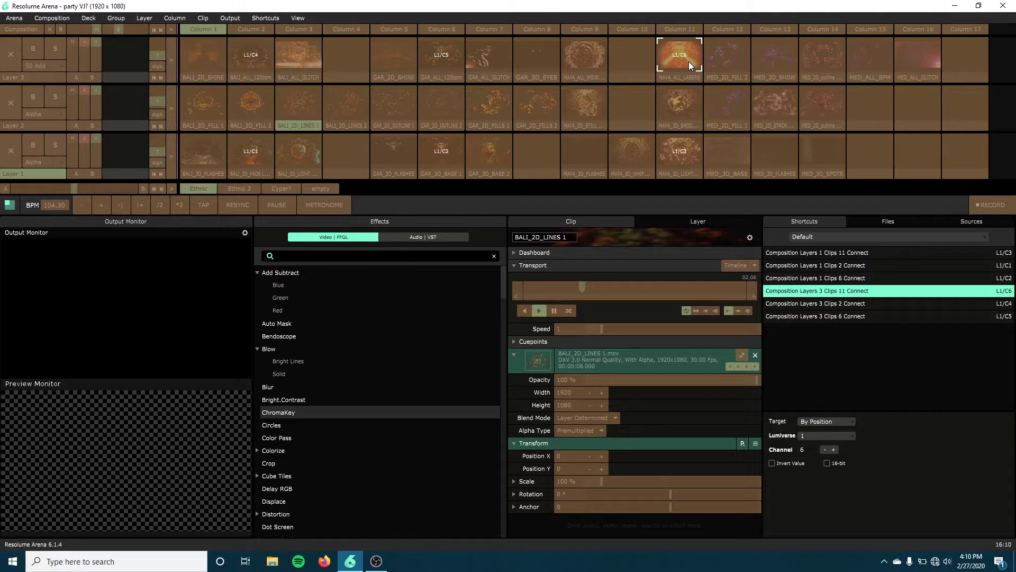
# Create DMX shortcuts for Layer 1 and Layer 3 video opacity, then stop shortcut editing
pyautogui.click(99, 142)
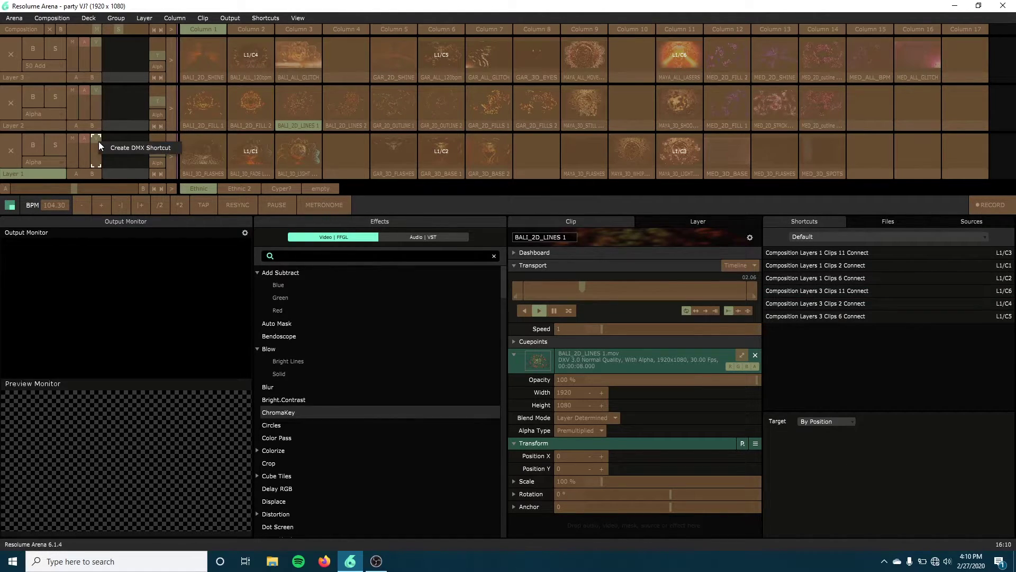
pyautogui.click(128, 146)
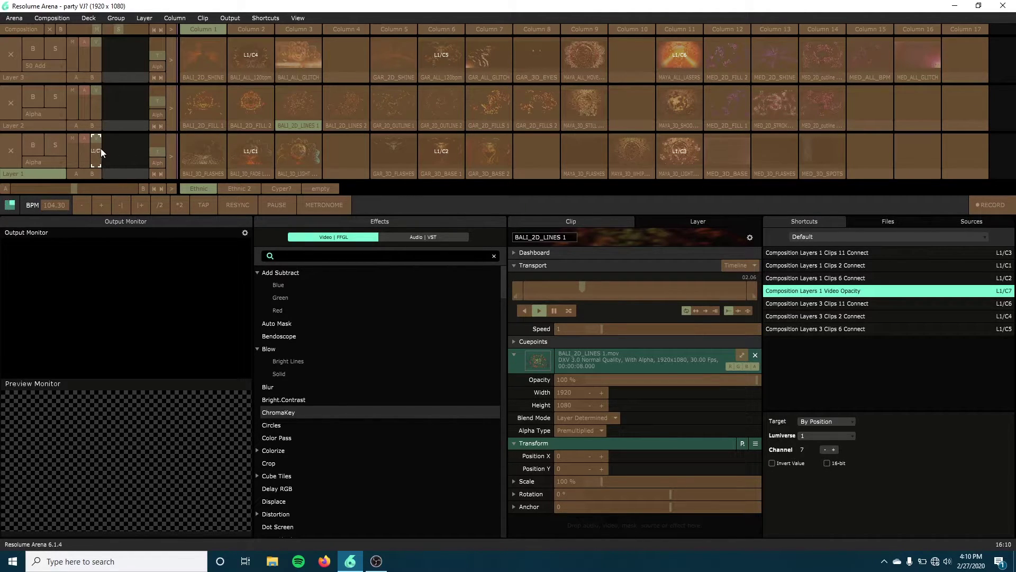
pyautogui.click(95, 59)
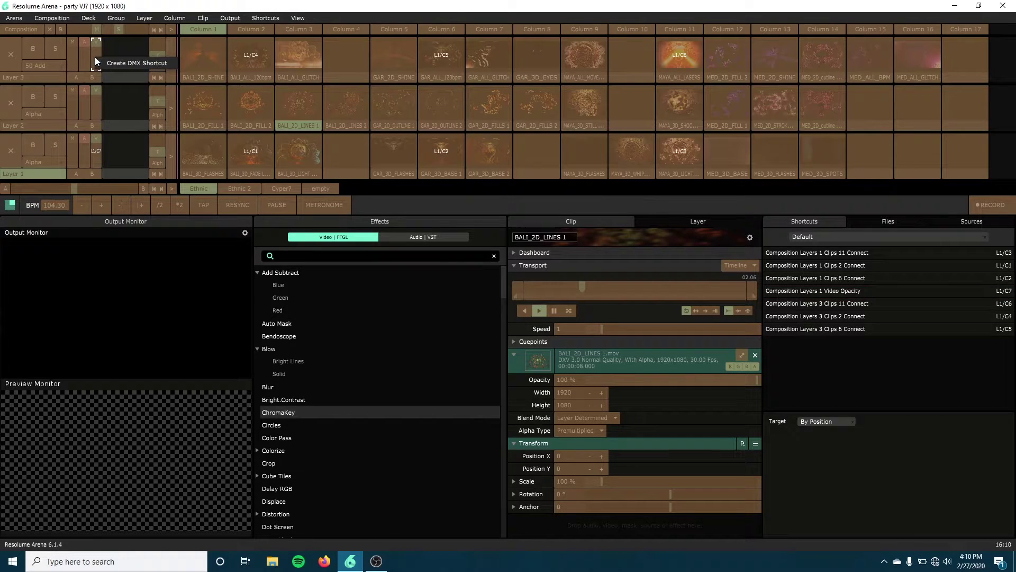
pyautogui.click(104, 63)
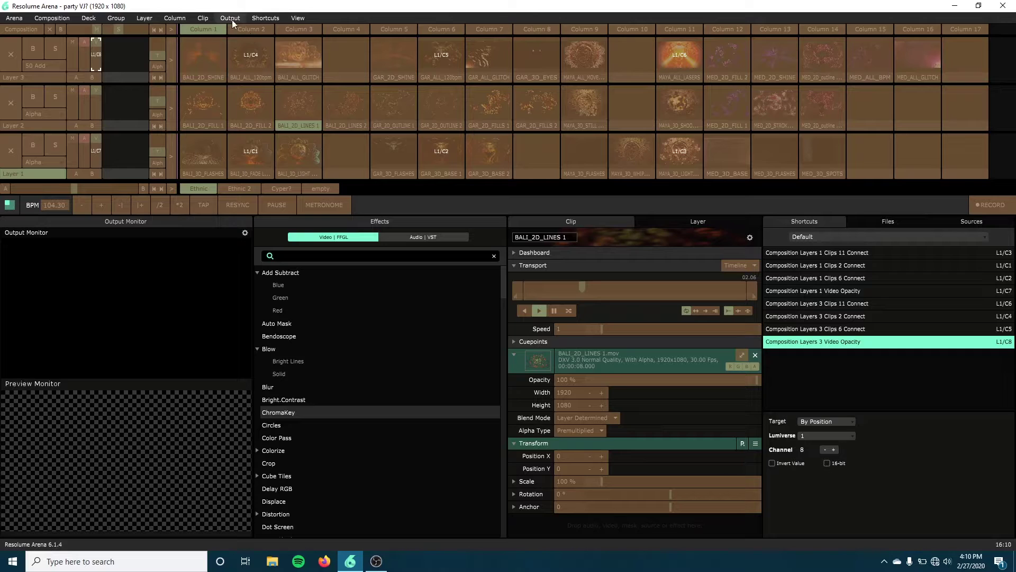
pyautogui.click(262, 18)
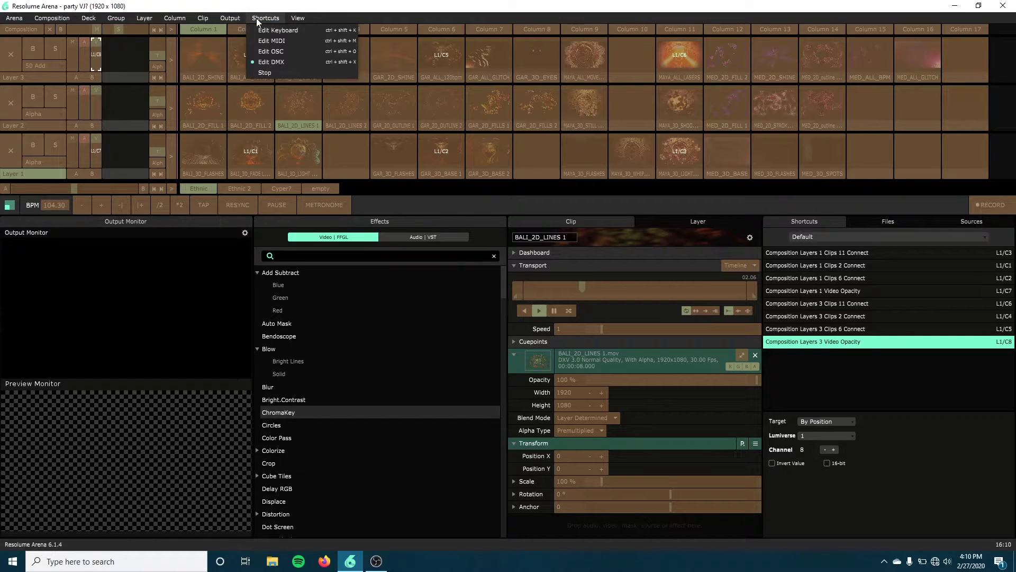
pyautogui.click(263, 72)
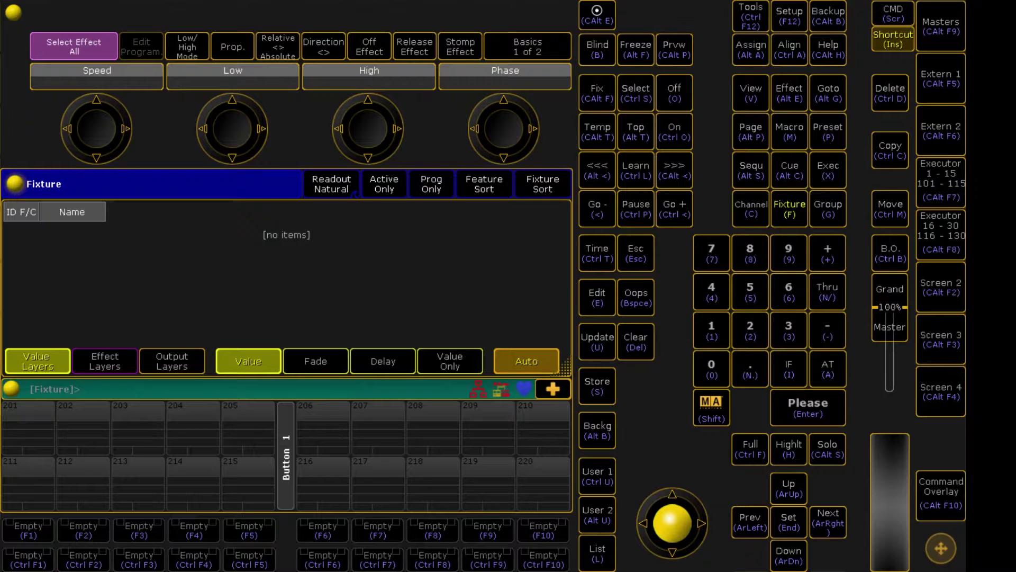
# In EditSetup's patch, name a new layer 'Resolume' to launch the Fixture Wizard
pyautogui.press('F12')
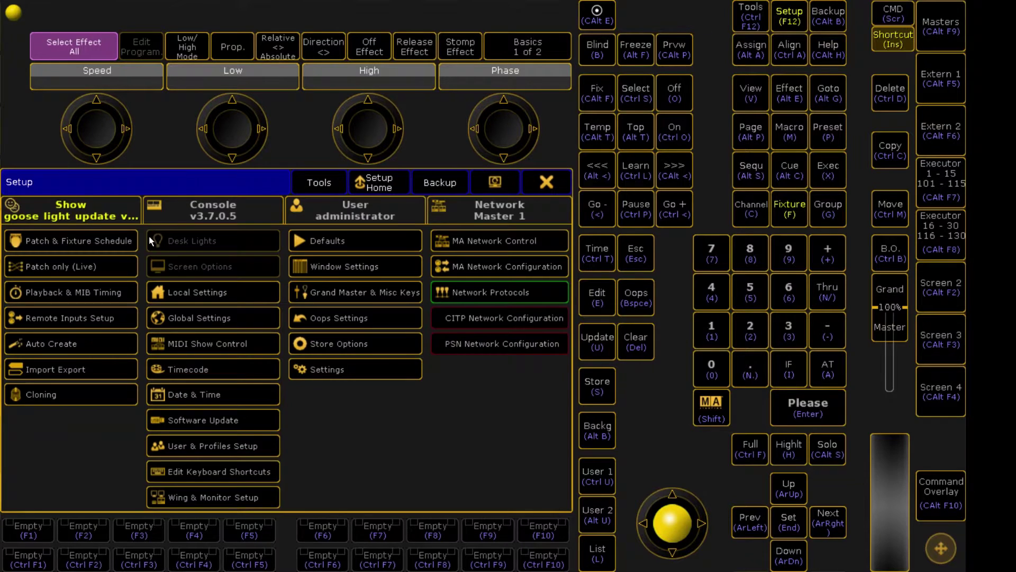
pyautogui.click(87, 245)
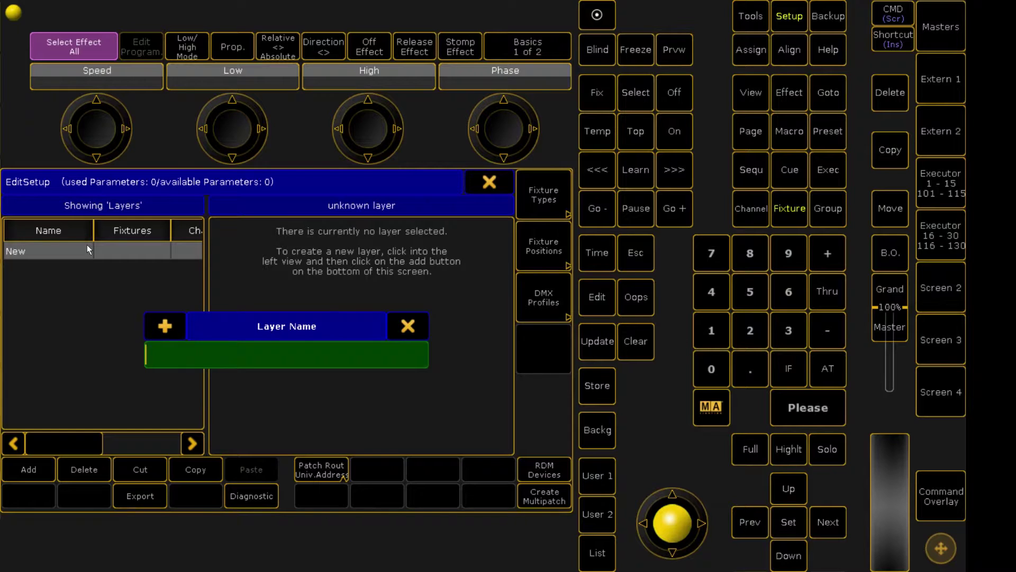
pyautogui.write('Resloum')
pyautogui.press('BackSpace')
pyautogui.press('BackSpace')
pyautogui.press('BackSpace')
pyautogui.press('BackSpace')
pyautogui.write('olume')
pyautogui.press('Return')
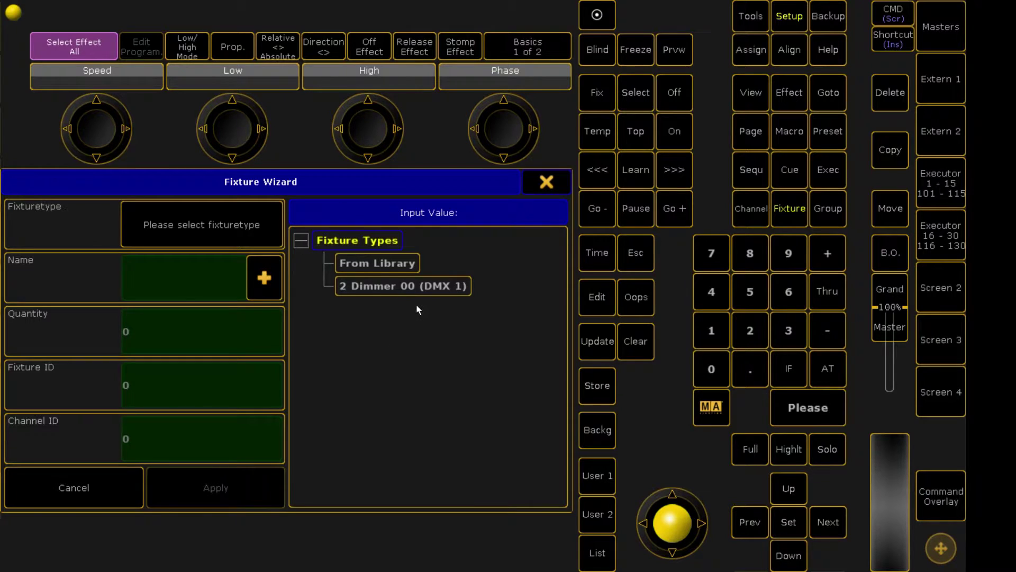
# Pick the 2 Dimmer 00 fixture type in the Fixture Wizard
pyautogui.click(387, 262)
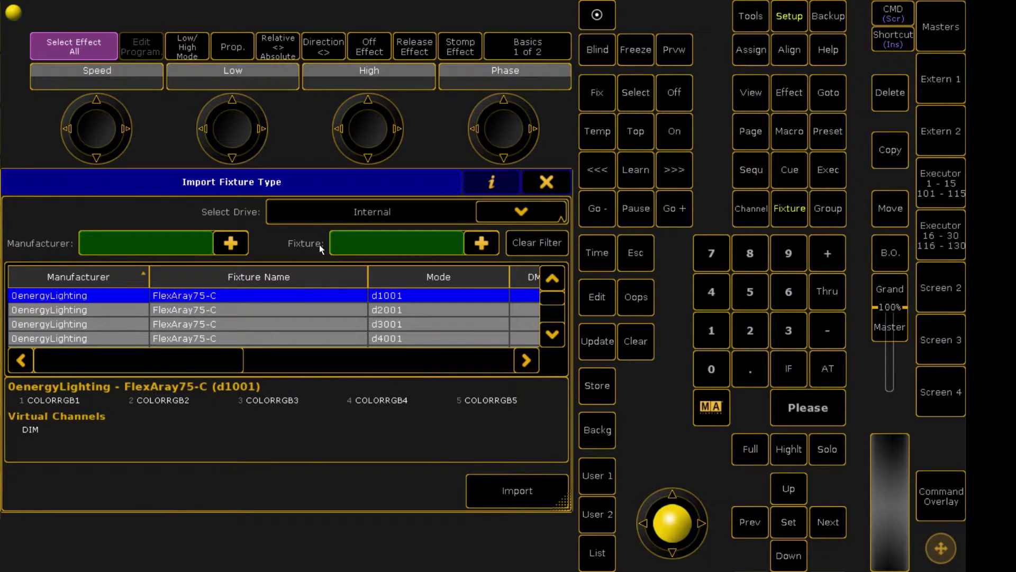
pyautogui.click(546, 181)
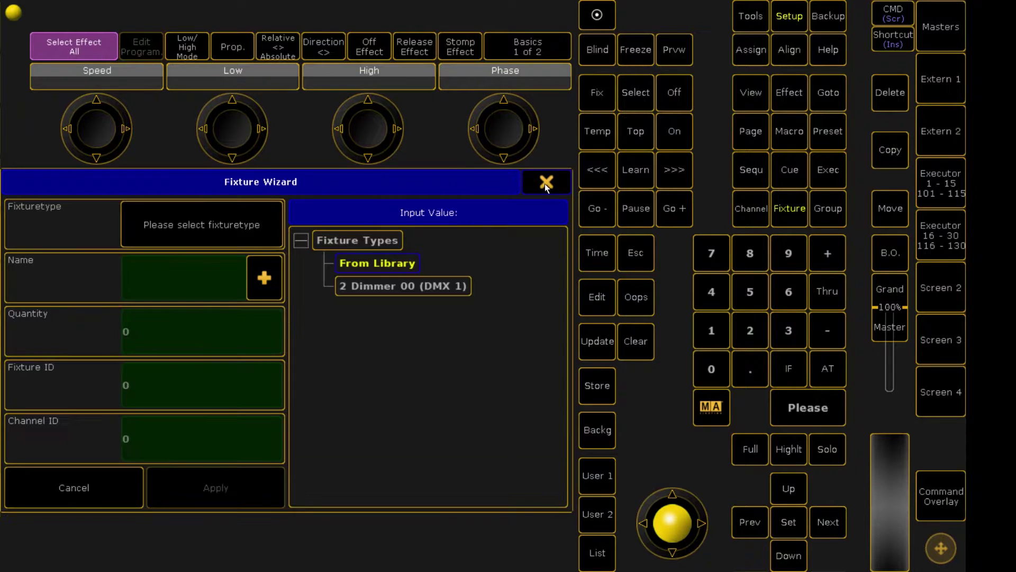
pyautogui.click(389, 285)
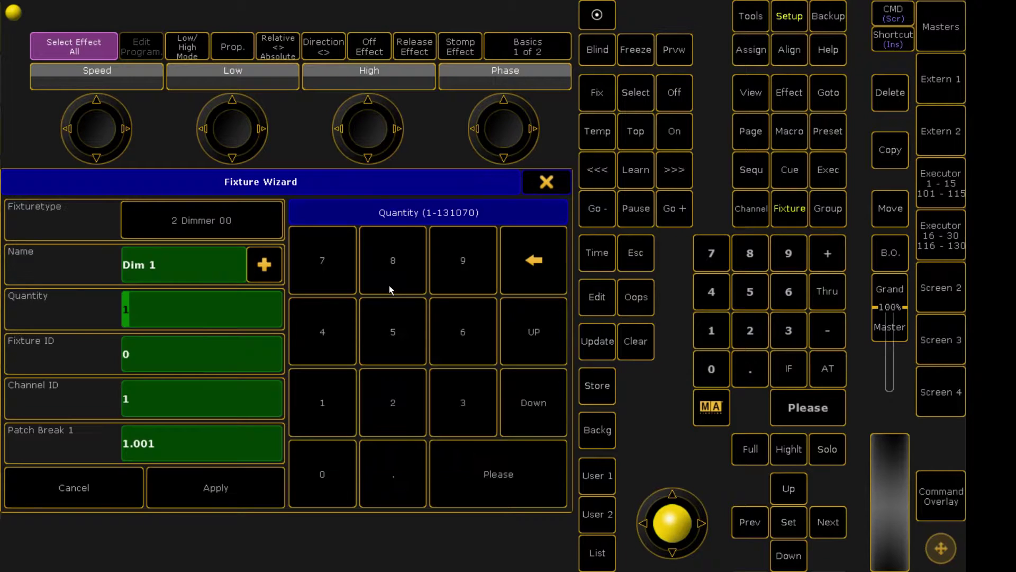
# Name the fixtures Res 1, with quantity 8, Fixture ID 1 and Channel ID 0
pyautogui.click(145, 266)
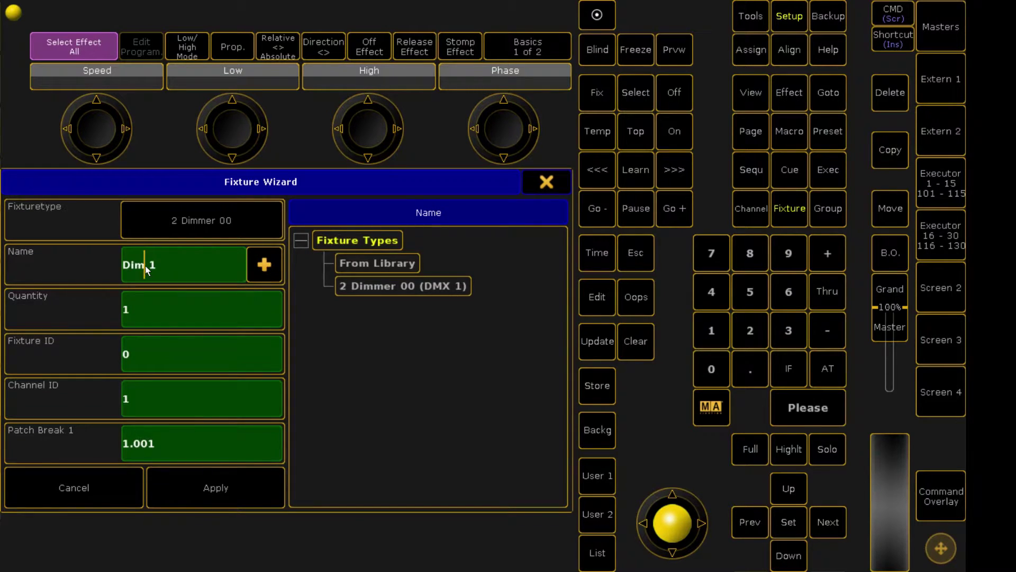
pyautogui.press('BackSpace')
pyautogui.press('BackSpace')
pyautogui.press('BackSpace')
pyautogui.write('Res')
pyautogui.click(180, 265)
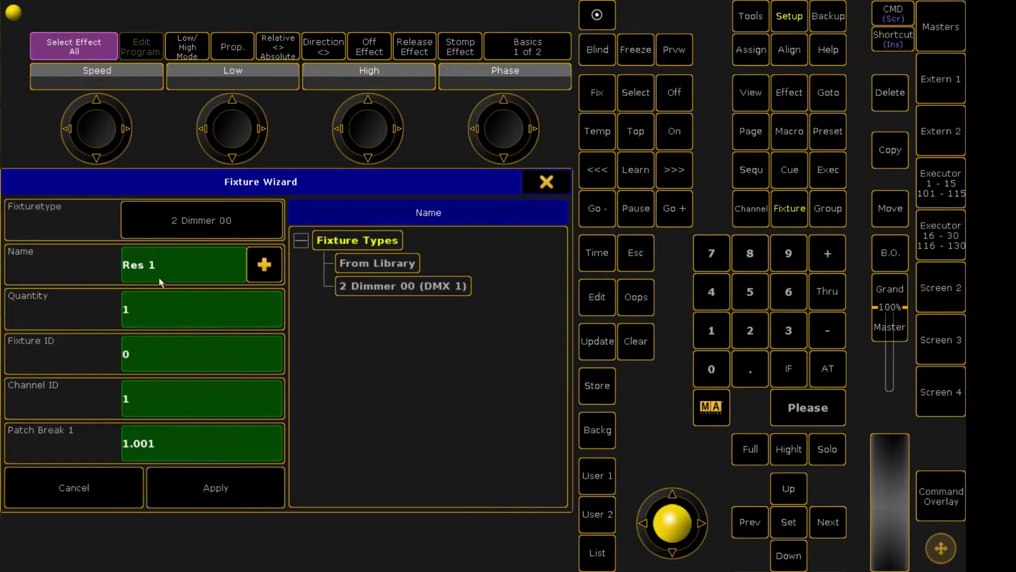
pyautogui.click(152, 309)
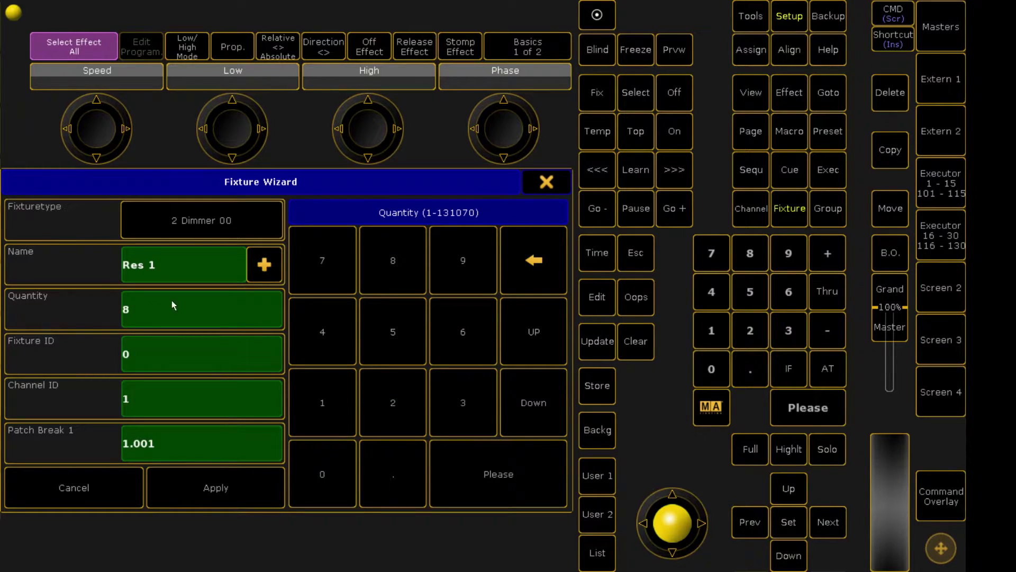
pyautogui.click(167, 351)
pyautogui.write('1')
pyautogui.click(185, 405)
pyautogui.write('0')
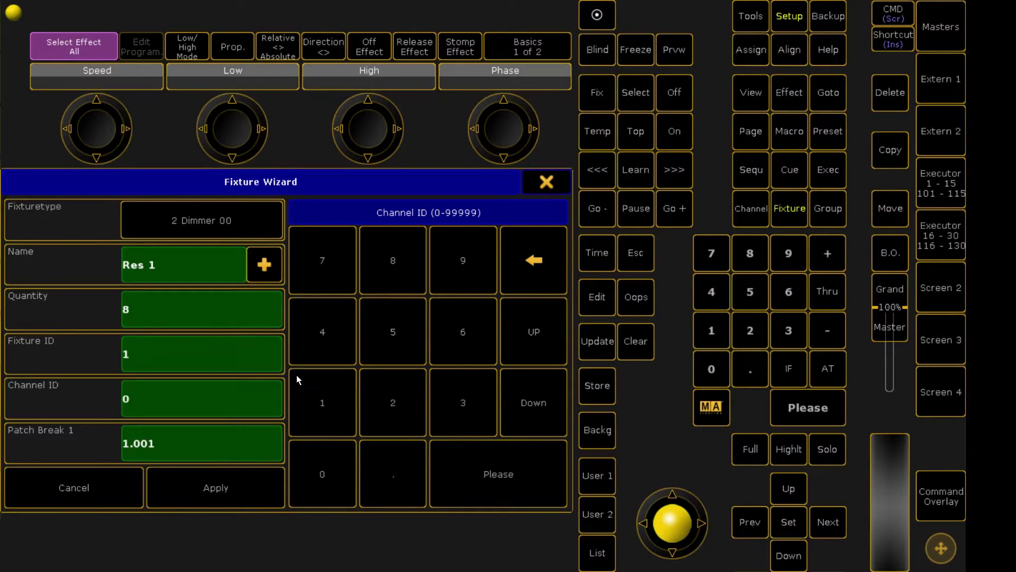
# Add the eight Res fixtures, save the patch changes and leave Setup
pyautogui.click(217, 487)
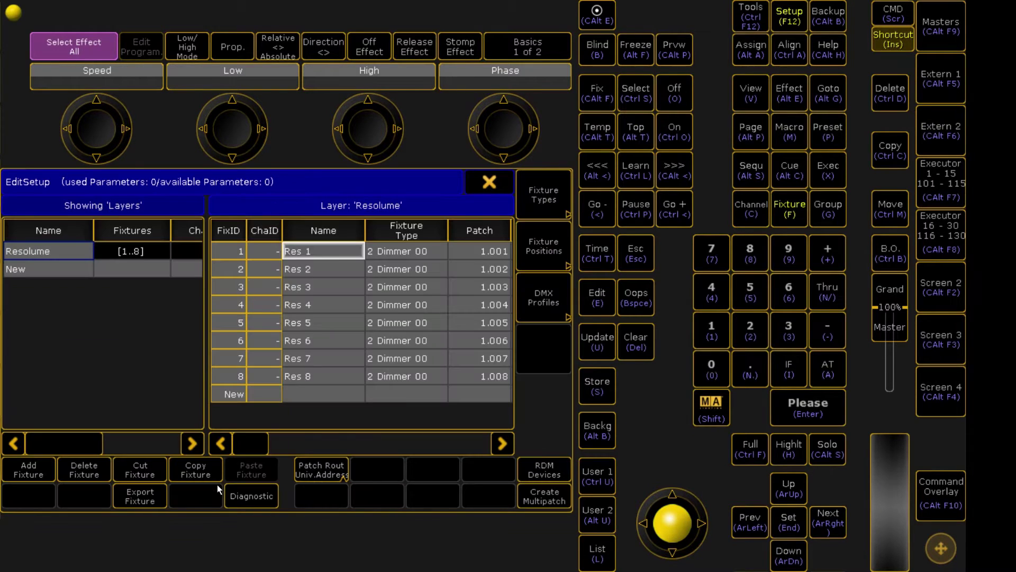
pyautogui.press('Insert')
pyautogui.click(489, 182)
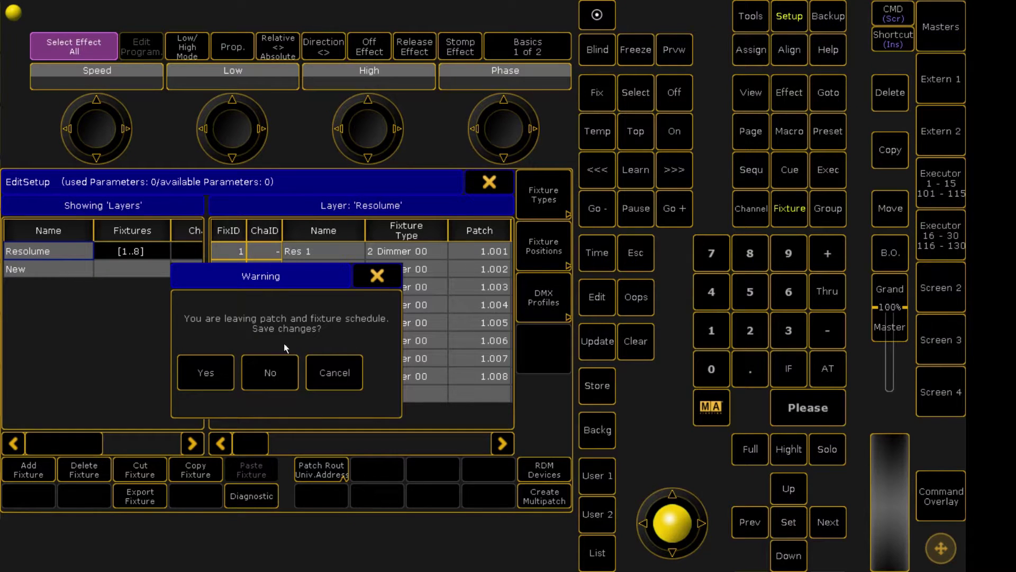
pyautogui.click(210, 372)
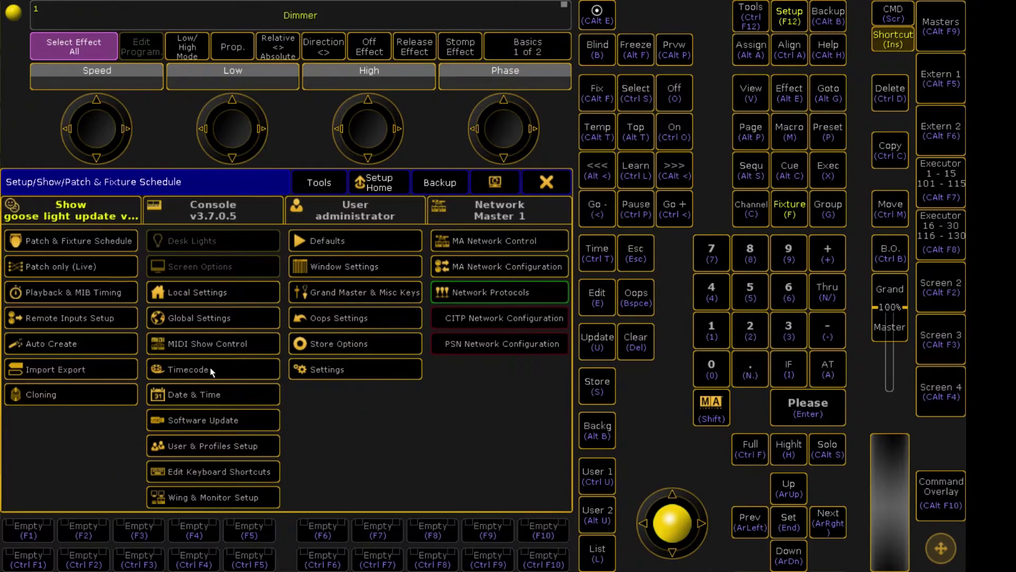
pyautogui.click(556, 183)
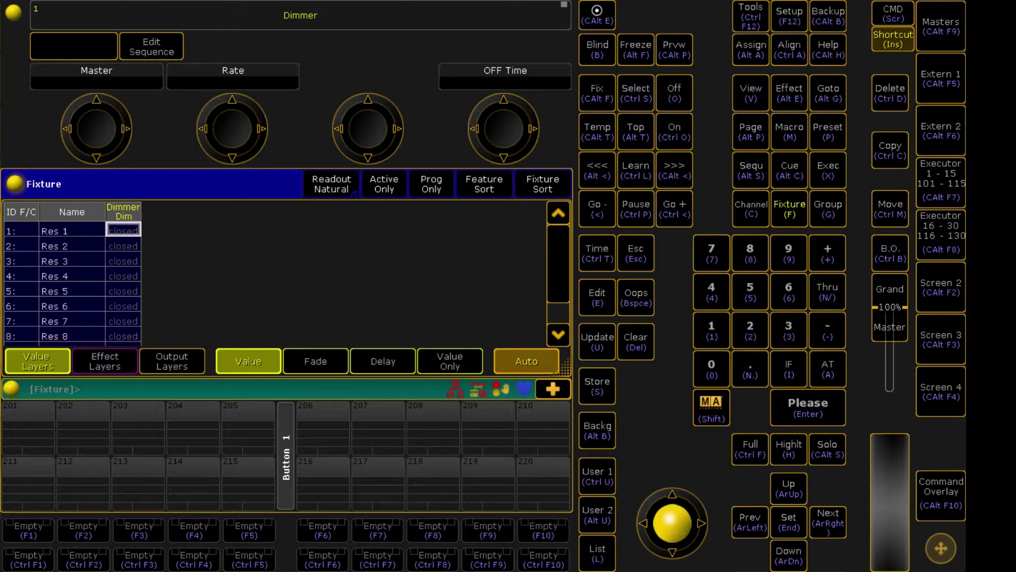
# Select fixture 1 (Res 1) with Fixture 1 Please
pyautogui.click(789, 209)
pyautogui.click(712, 331)
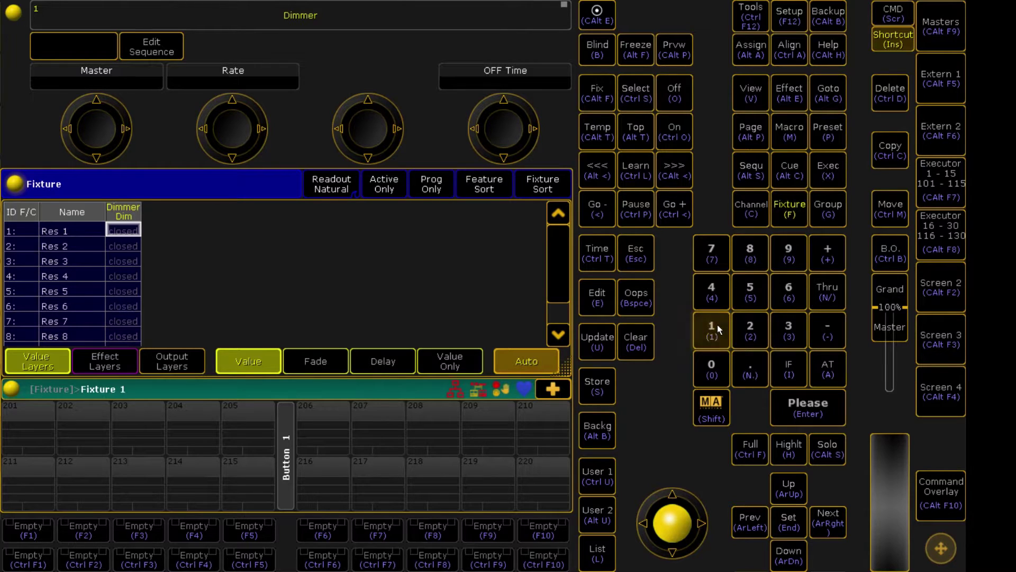
pyautogui.click(808, 407)
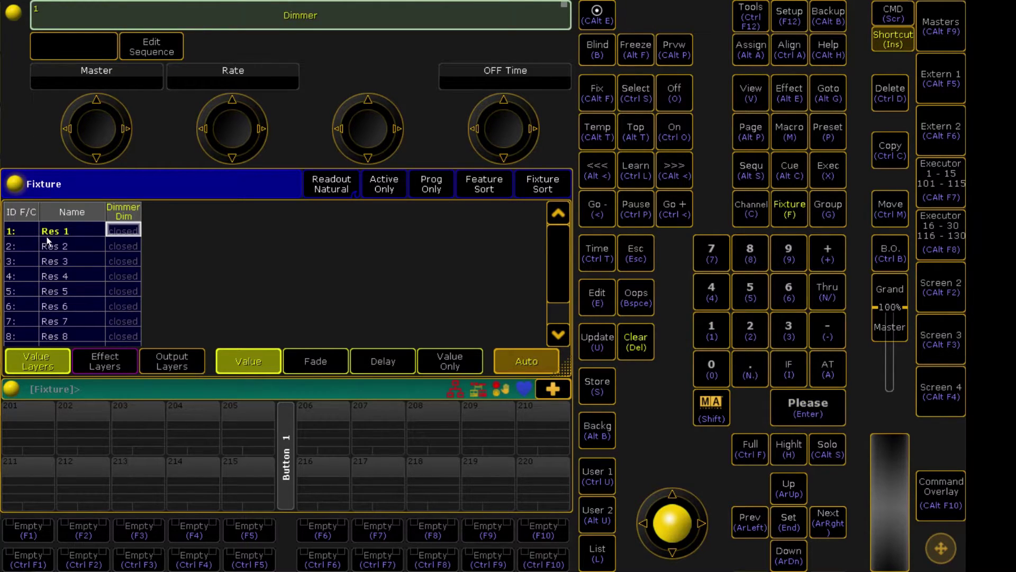
# Set Res 1's dimmer to 100 with At 100 Please
pyautogui.click(832, 373)
pyautogui.click(712, 331)
pyautogui.click(721, 365)
pyautogui.click(721, 365)
pyautogui.click(793, 406)
pyautogui.moveTo(892, 476); pyautogui.dragTo(885, 458)
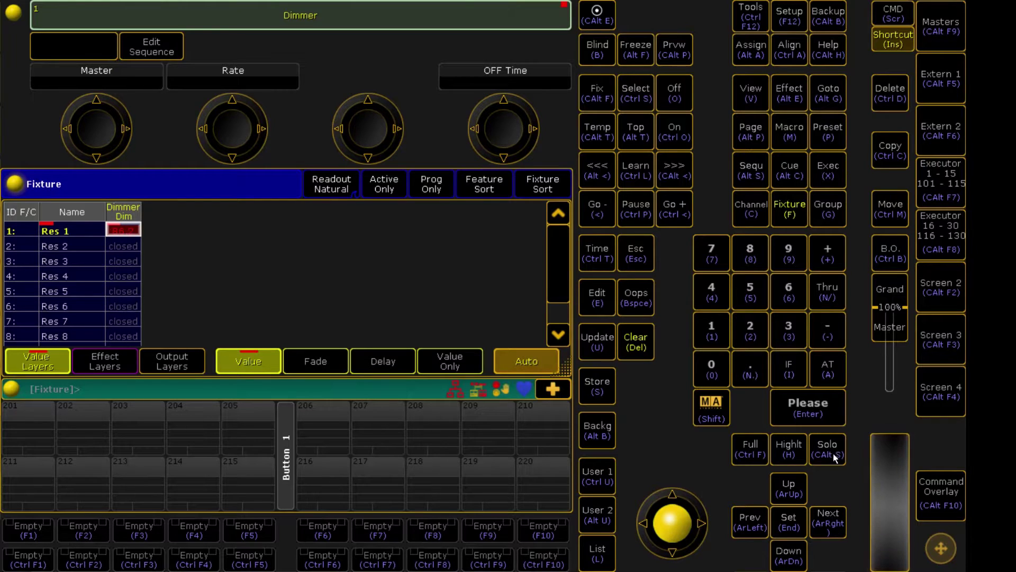
# Reapply a dimmer level to Res 1 and reselect fixture 1
pyautogui.click(828, 372)
pyautogui.click(711, 330)
pyautogui.click(711, 369)
pyautogui.click(808, 407)
pyautogui.click(789, 214)
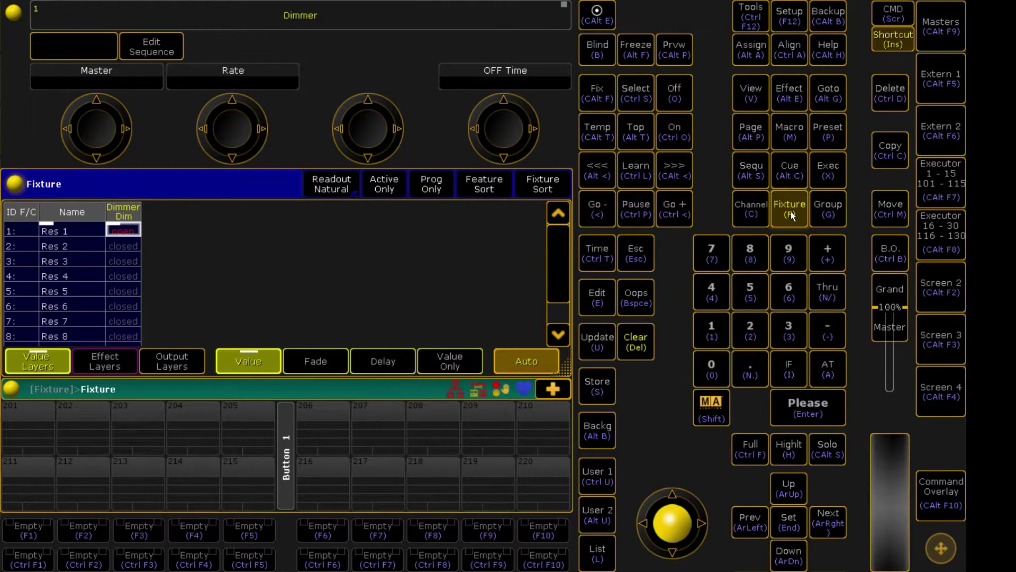
pyautogui.click(717, 335)
pyautogui.press('Return')
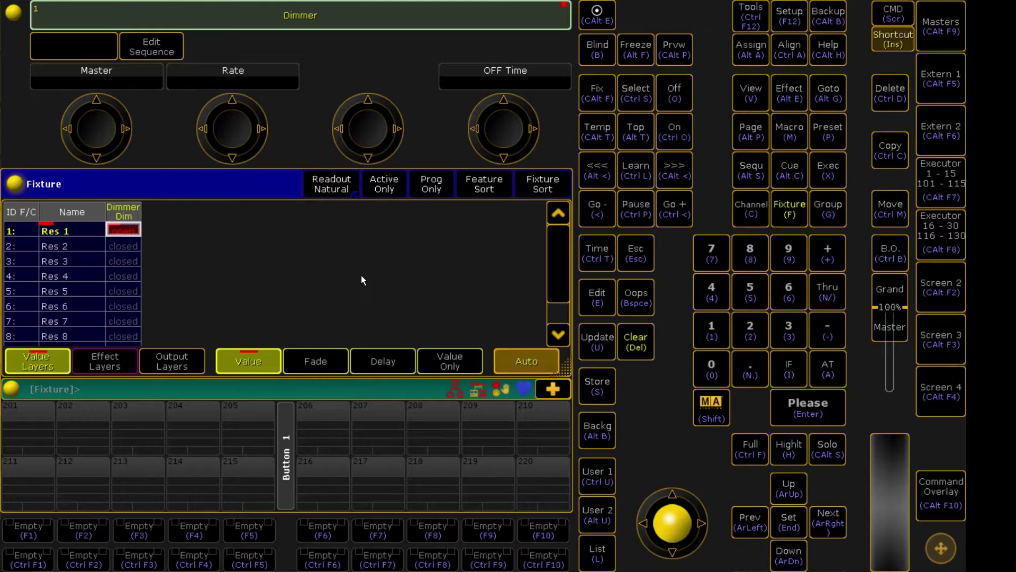
# Store the look on executor 220 and name its first cue Clip 1
pyautogui.click(607, 385)
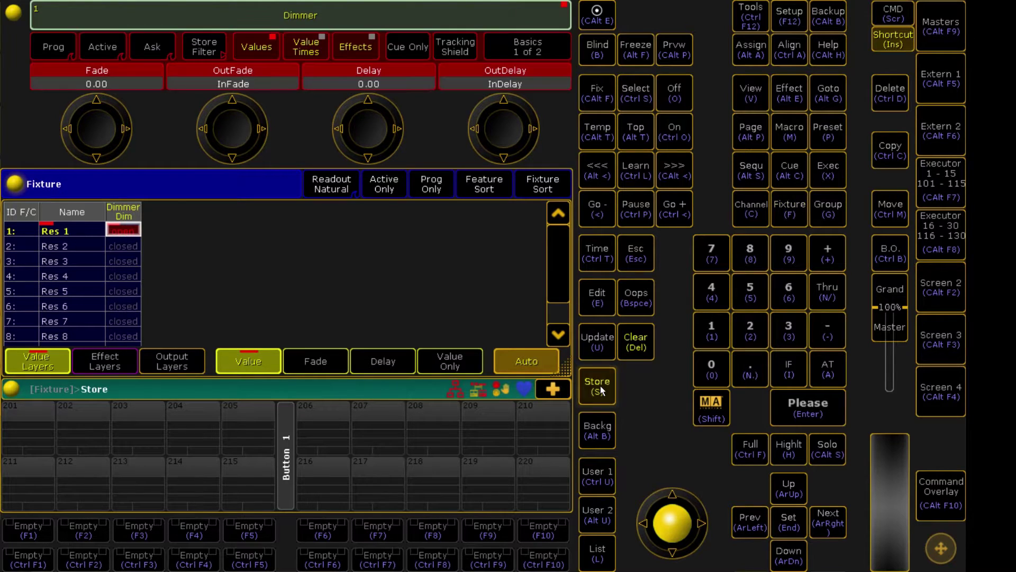
pyautogui.click(545, 477)
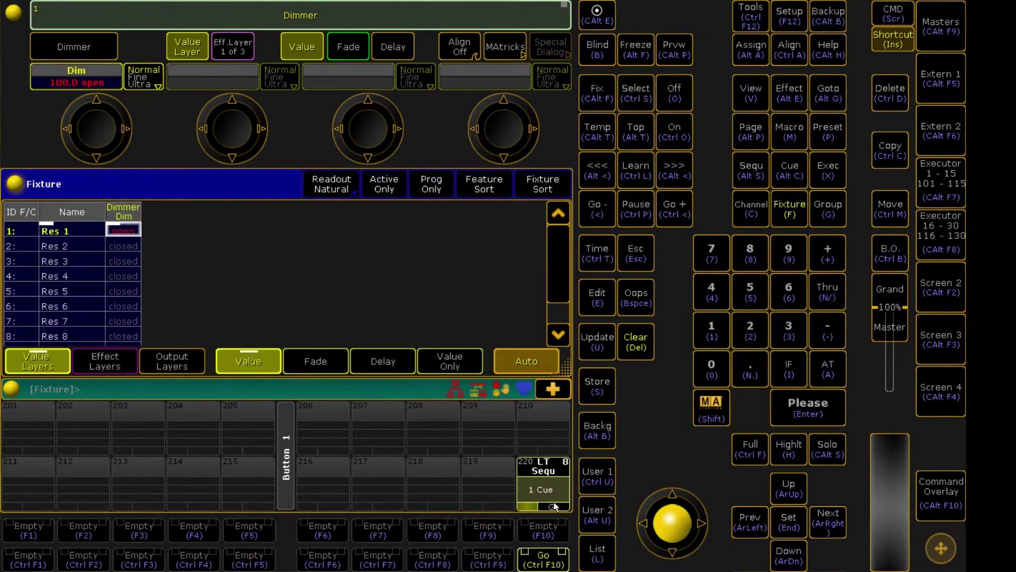
pyautogui.click(548, 488)
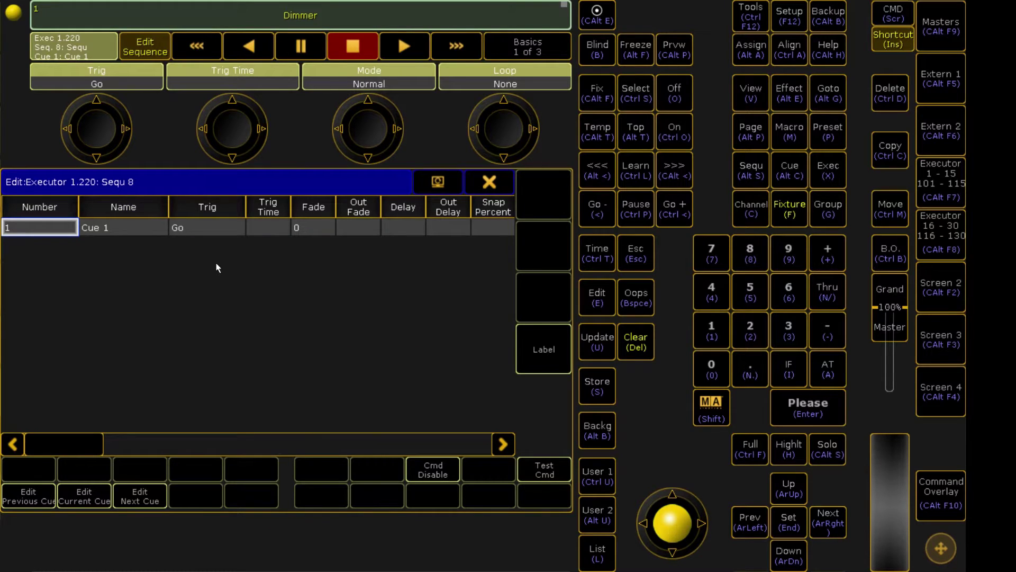
pyautogui.doubleClick(137, 226)
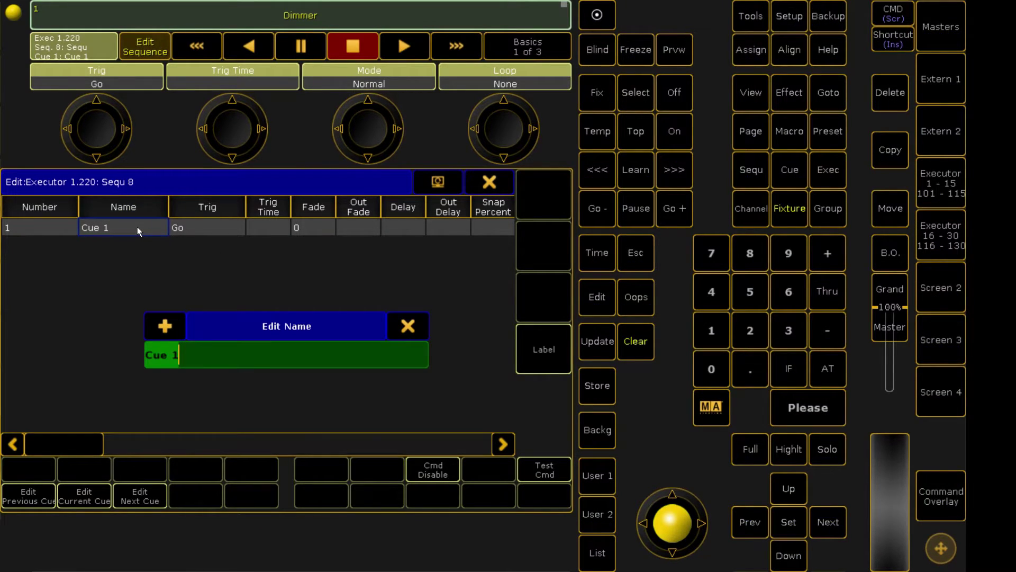
pyautogui.write('Cliap')
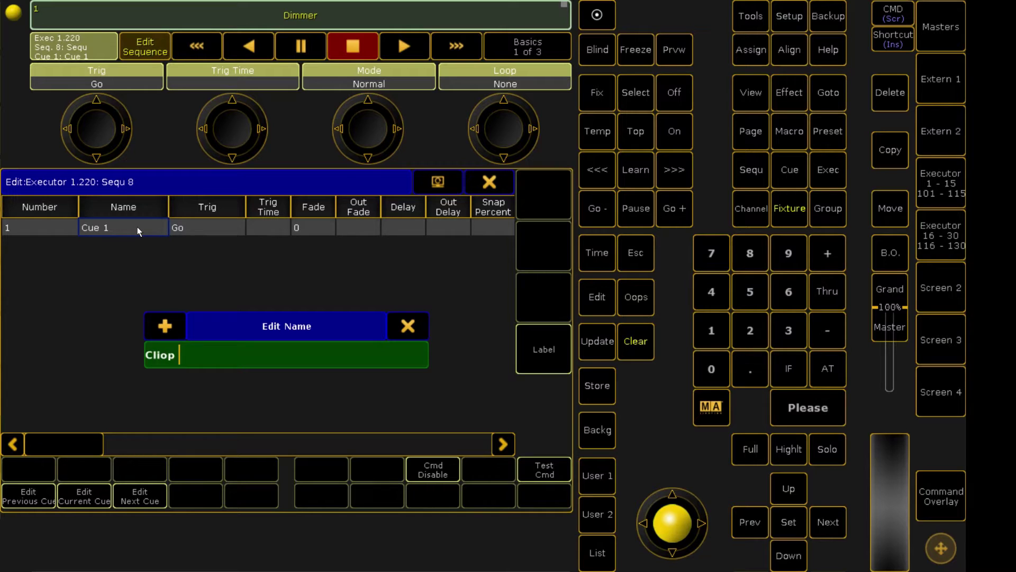
pyautogui.press('BackSpace')
pyautogui.press('BackSpace')
pyautogui.write('p 1')
pyautogui.press('Return')
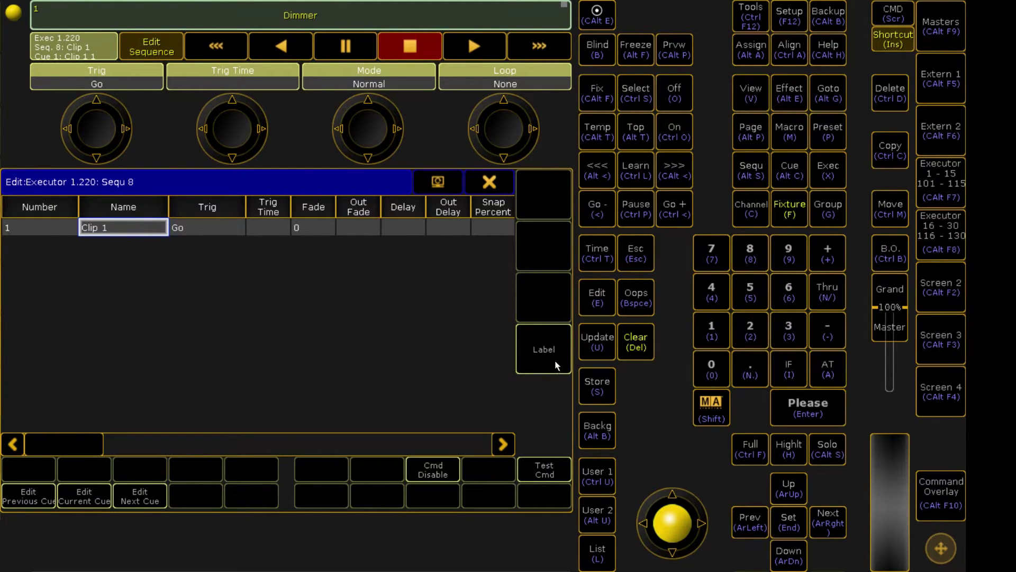
# Label the executor 220 sequence Layer 1
pyautogui.click(543, 351)
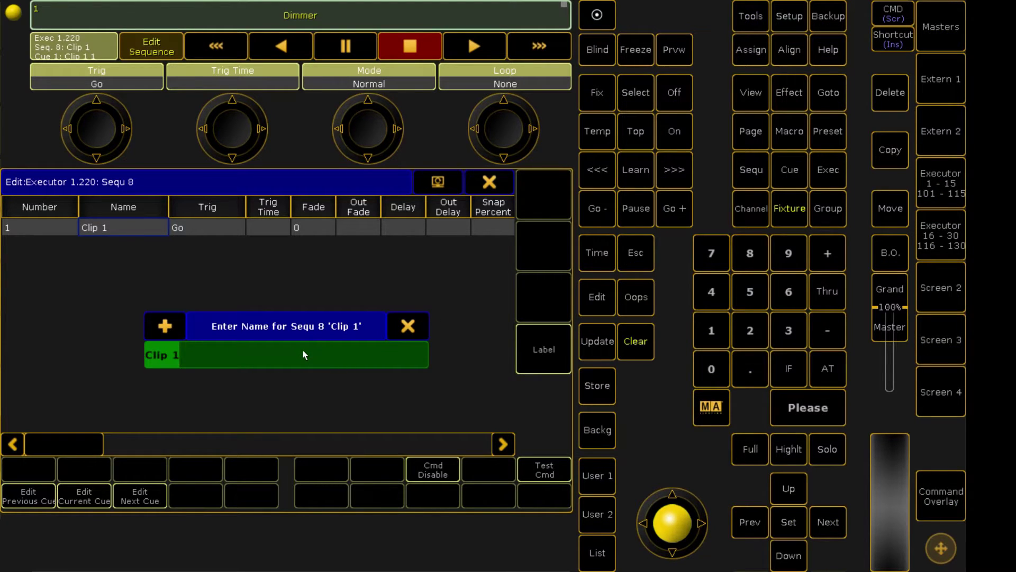
pyautogui.write('Layer 1')
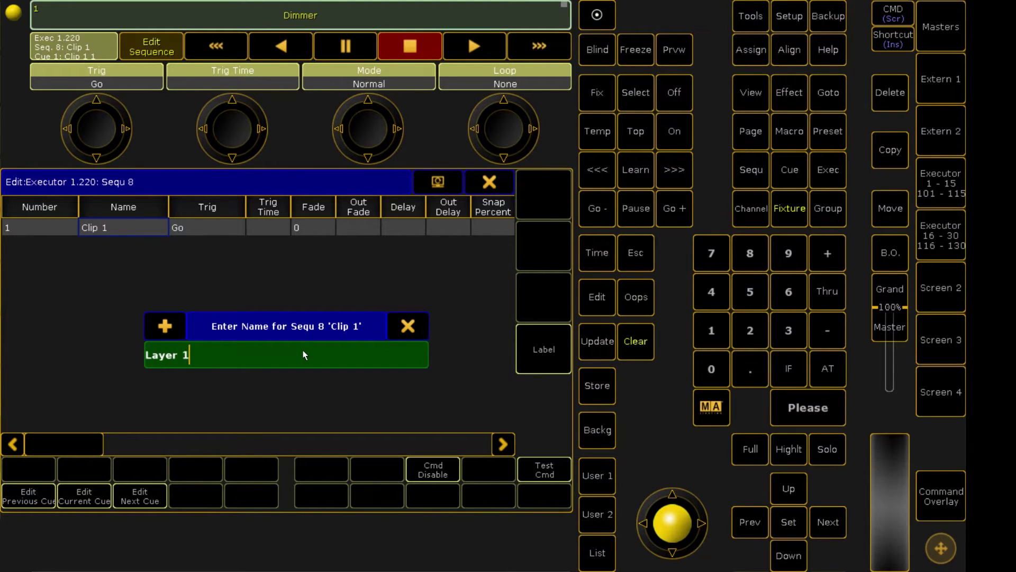
pyautogui.press('Return')
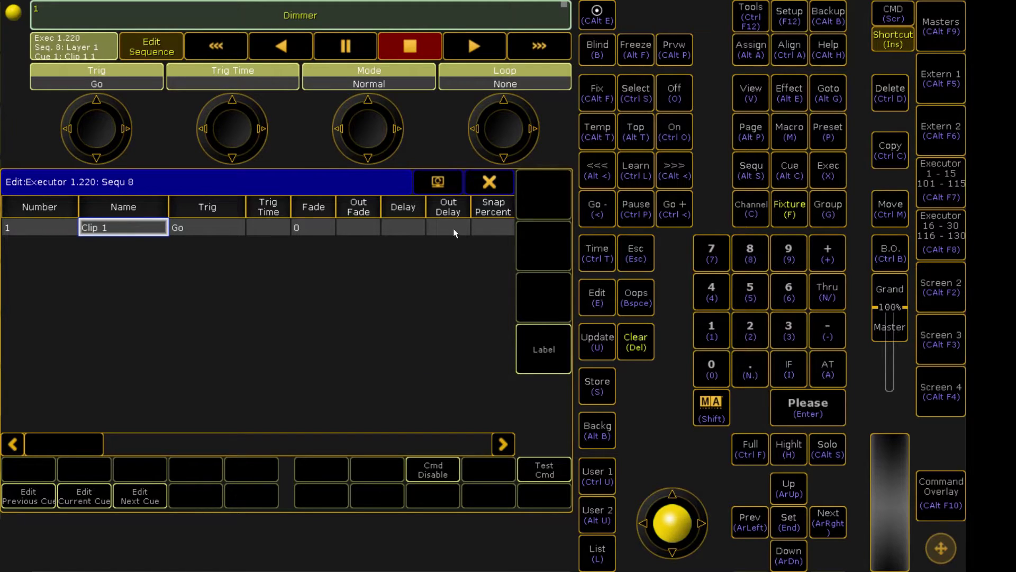
pyautogui.click(491, 182)
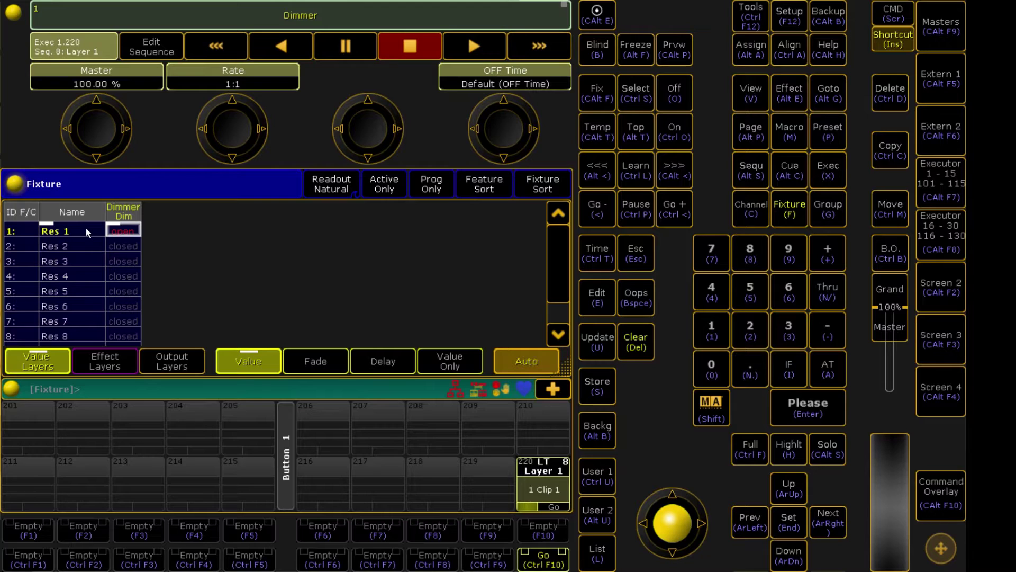
# Set Res 1's dimmer to 0 and bring Res 2 to full
pyautogui.click(786, 212)
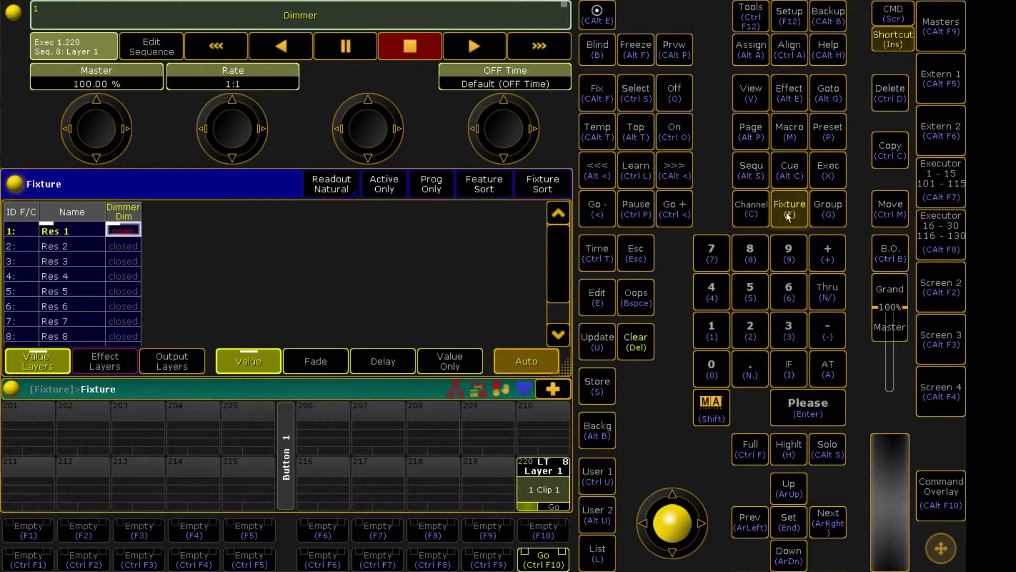
pyautogui.click(719, 331)
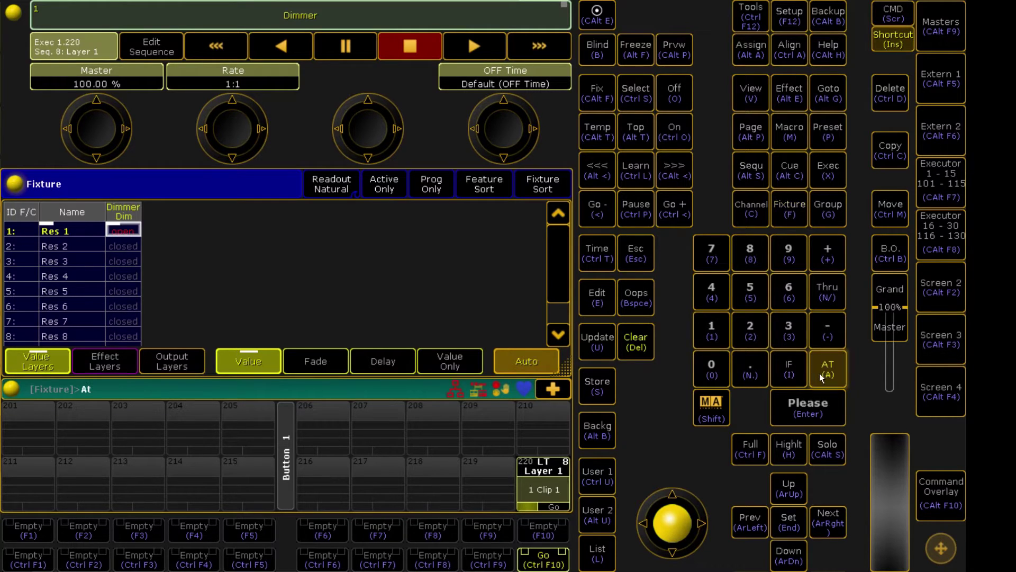
pyautogui.click(816, 409)
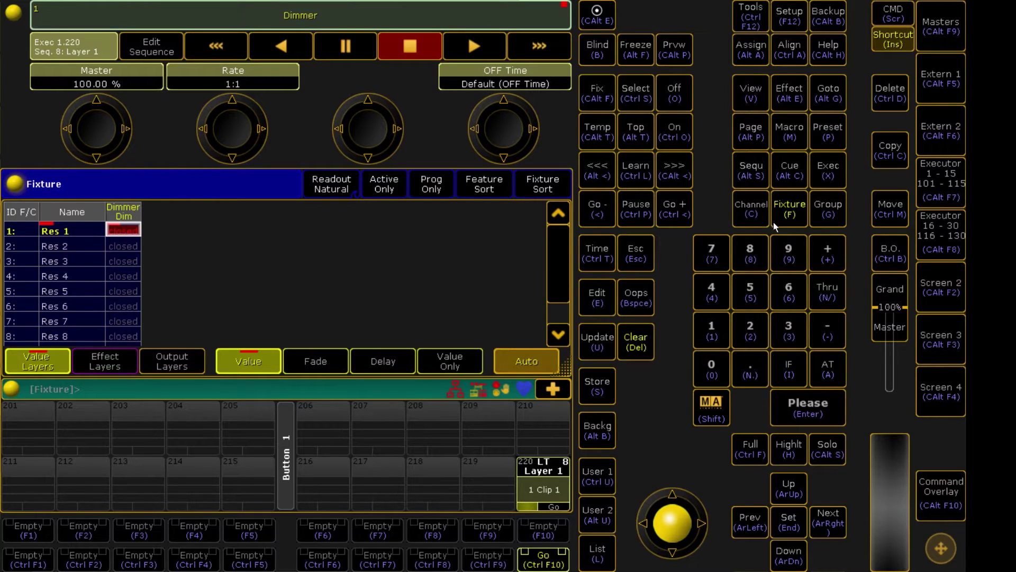
pyautogui.click(795, 211)
pyautogui.click(750, 331)
pyautogui.doubleClick(828, 368)
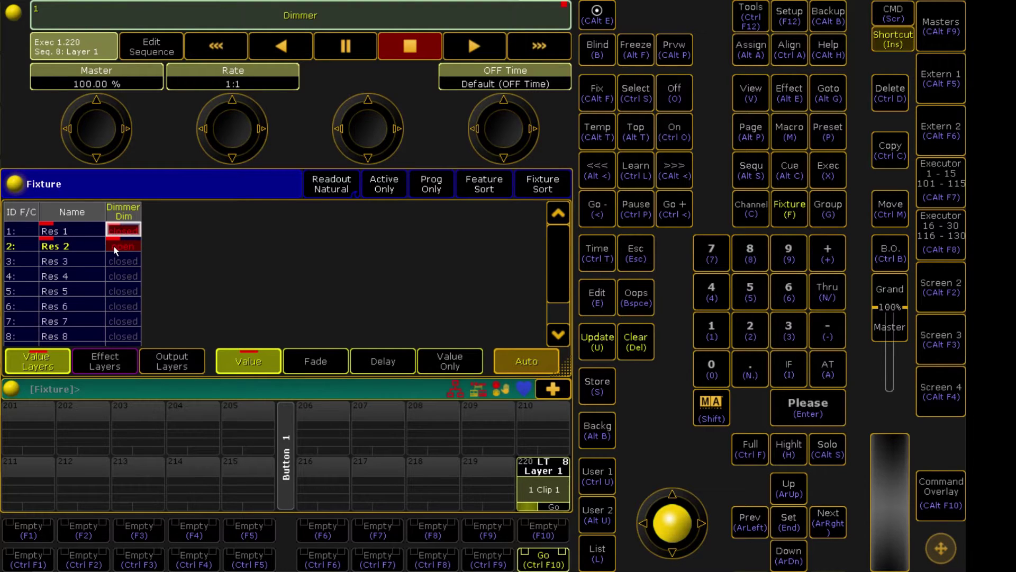
# Store these values on executor 220 as a second cue
pyautogui.click(601, 385)
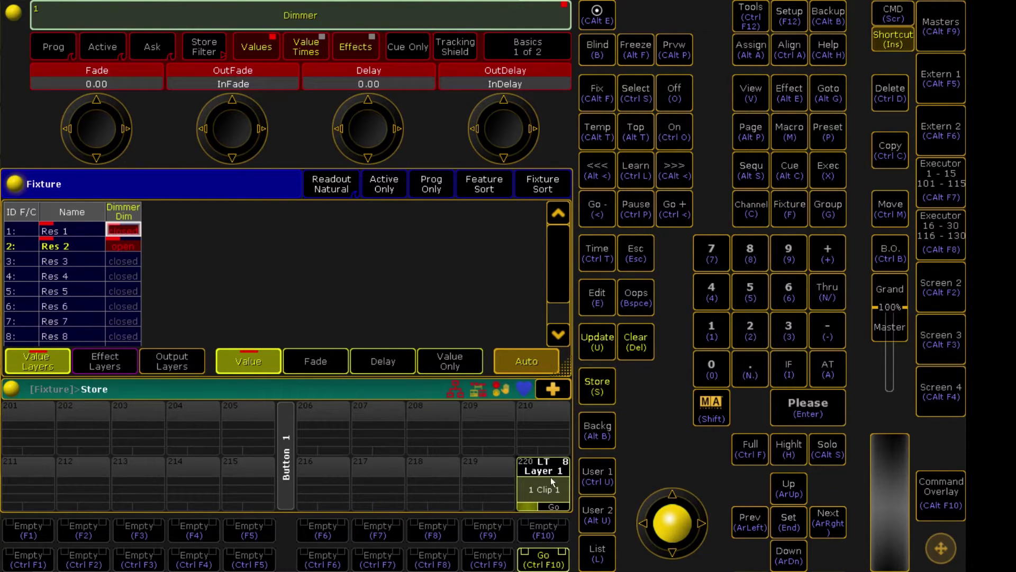
pyautogui.click(547, 484)
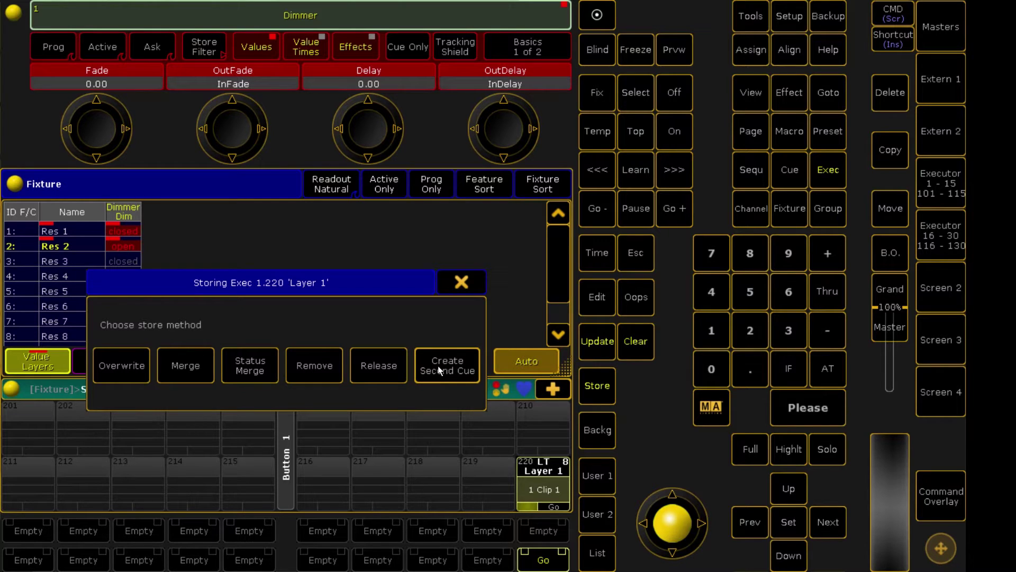
pyautogui.click(462, 366)
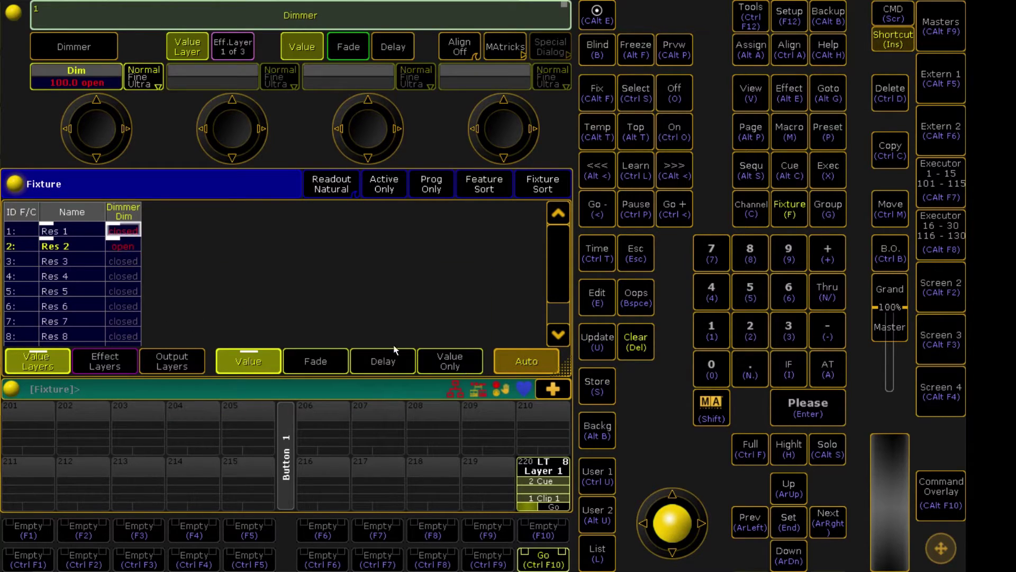
# Set Res 2's dimmer to 0 and bring Res 3 to full
pyautogui.click(794, 214)
pyautogui.click(758, 338)
pyautogui.click(827, 369)
pyautogui.click(712, 369)
pyautogui.click(799, 404)
pyautogui.click(793, 212)
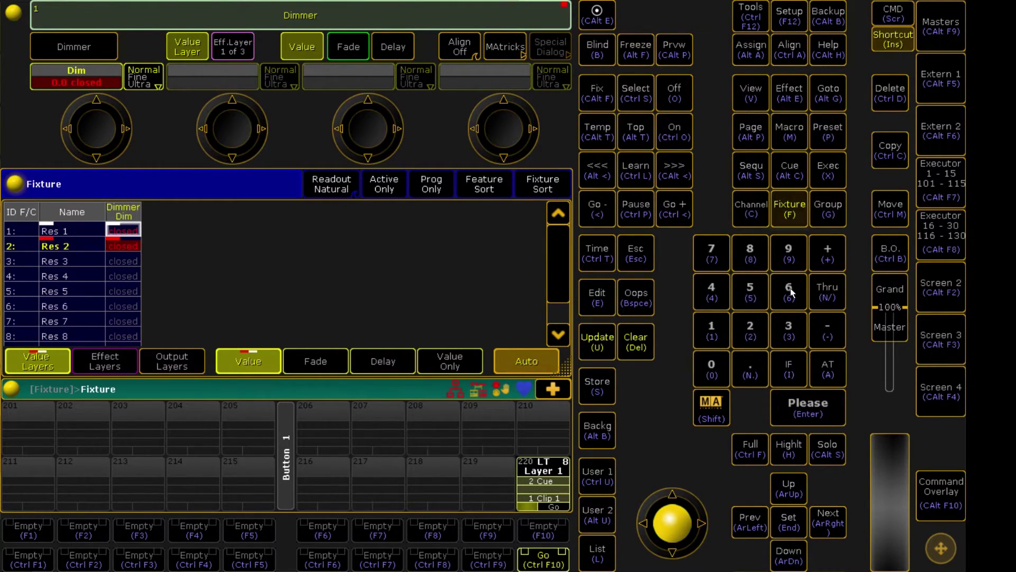
pyautogui.click(788, 331)
pyautogui.doubleClick(830, 370)
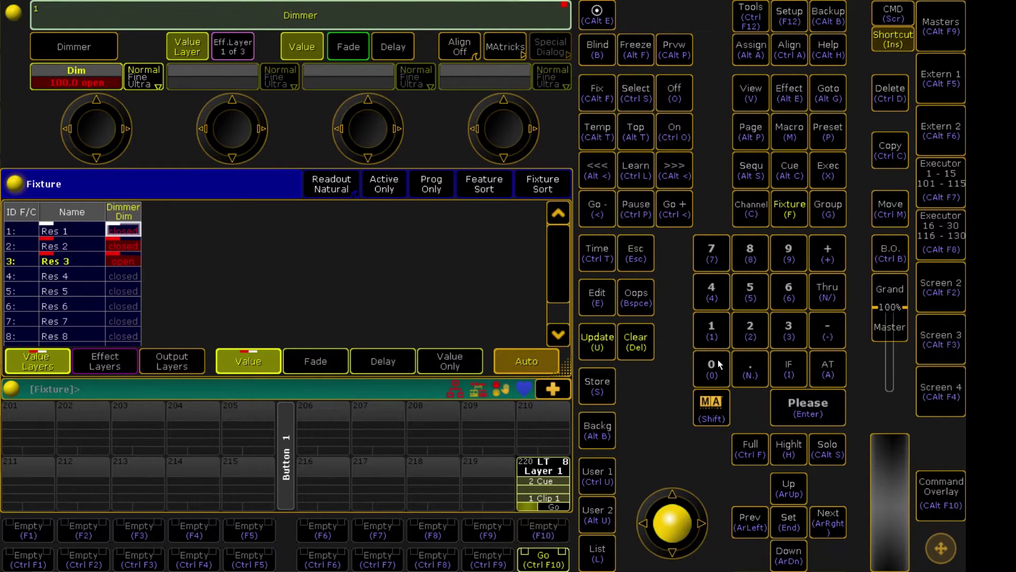
# Store the values as a third cue on executor 220, then clear the programmer
pyautogui.click(609, 385)
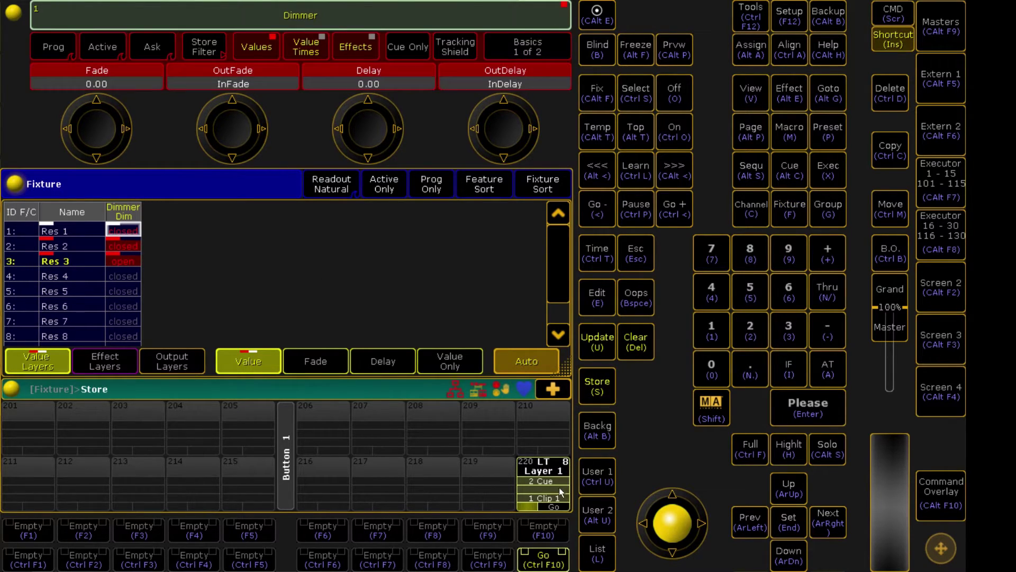
pyautogui.click(558, 487)
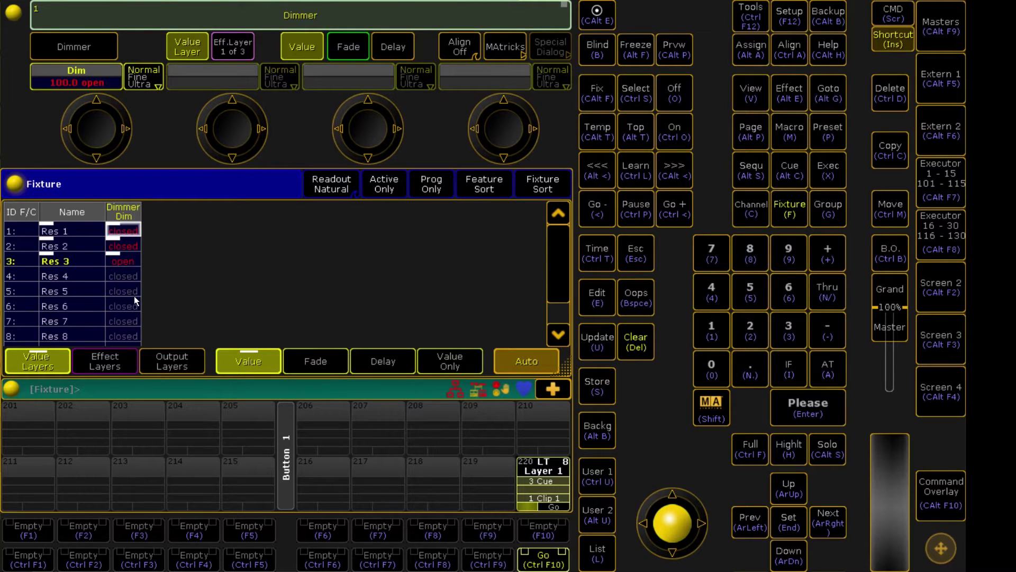
pyautogui.click(639, 342)
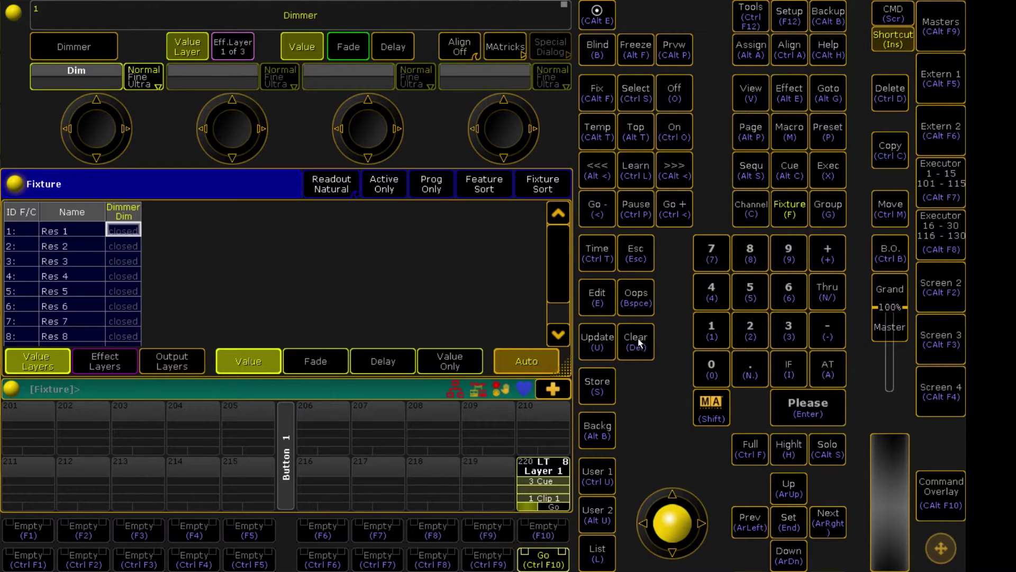
# In executor 220's cue list, name cues 2 and 3 Clip 2 and Clip 3
pyautogui.click(551, 485)
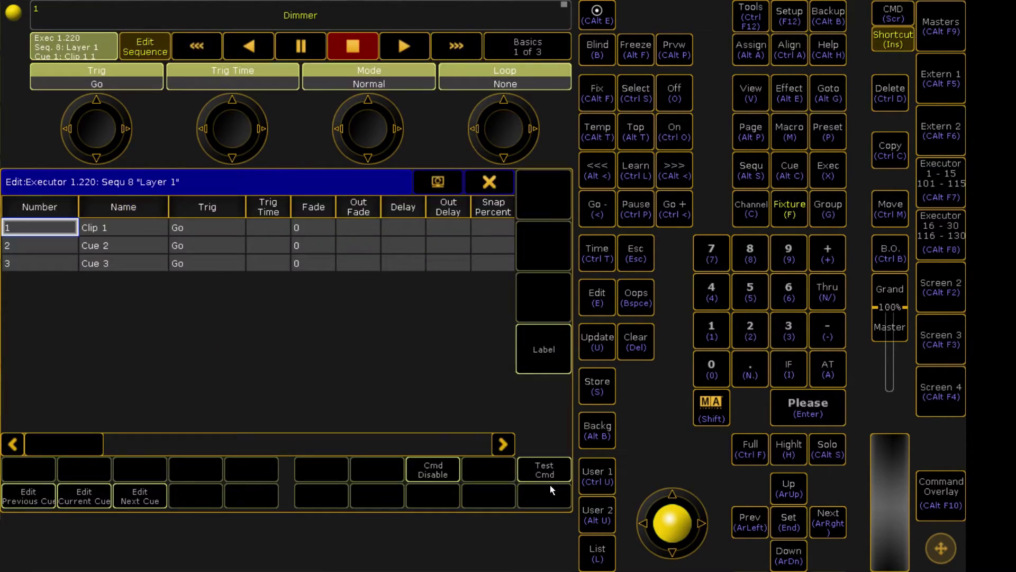
pyautogui.doubleClick(128, 242)
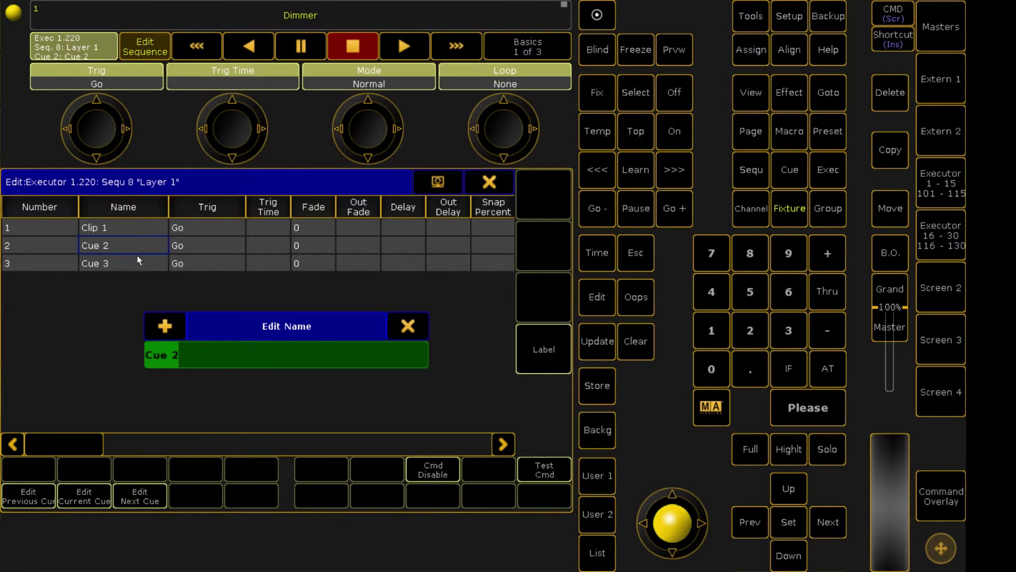
pyautogui.write('Clip 2')
pyautogui.press('Return')
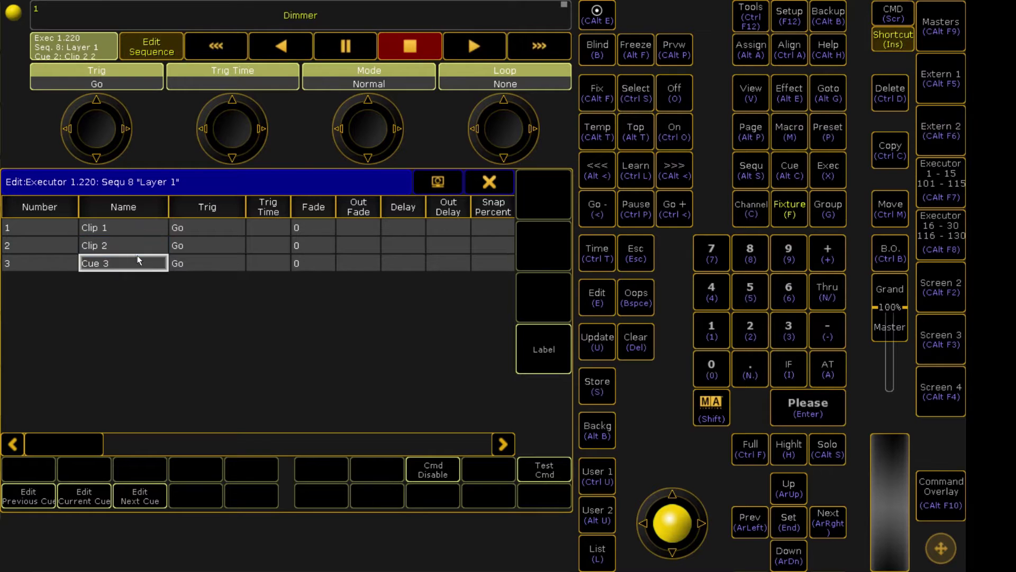
pyautogui.doubleClick(138, 255)
pyautogui.write('Cl')
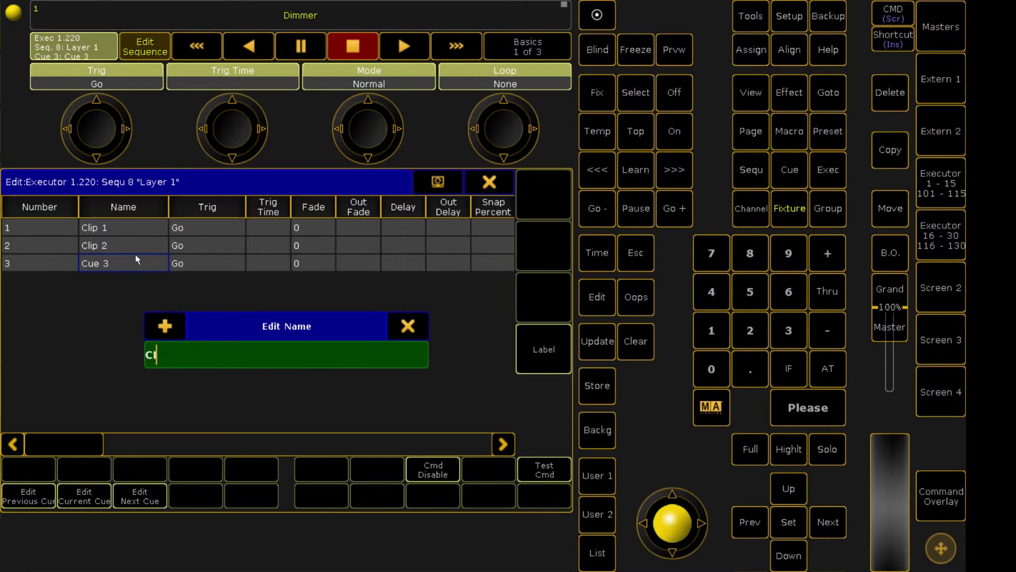
pyautogui.write('ip 3')
pyautogui.press('Return')
pyautogui.press('Insert')
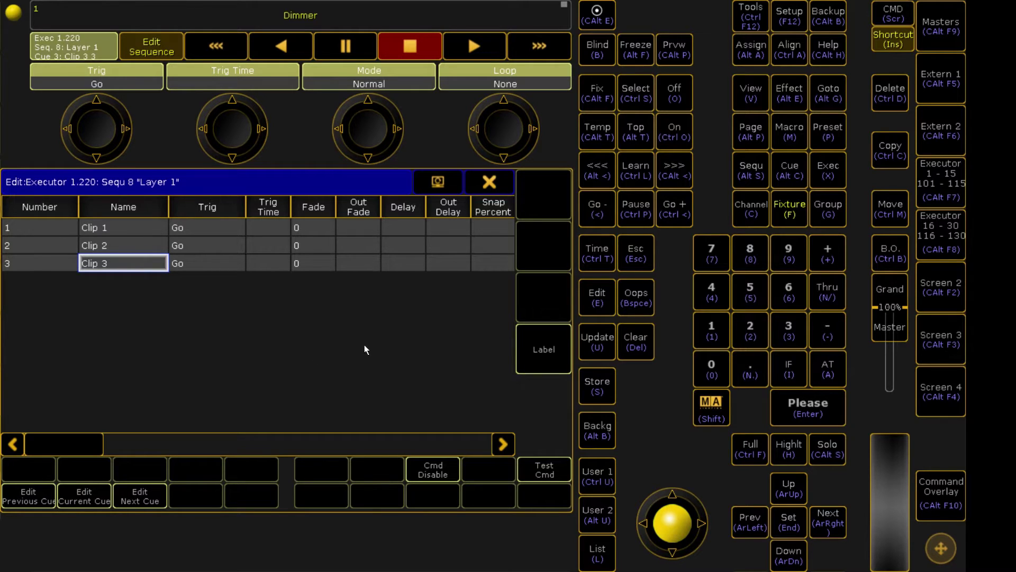
pyautogui.click(494, 187)
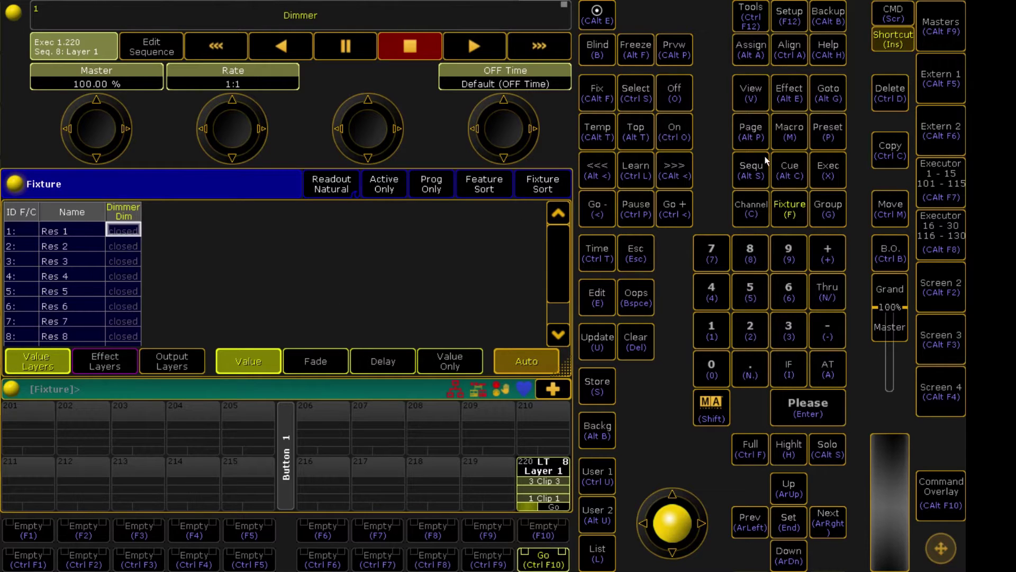
# Store Res 4, 5 and 6 at full as three cues on executor 219
pyautogui.click(789, 209)
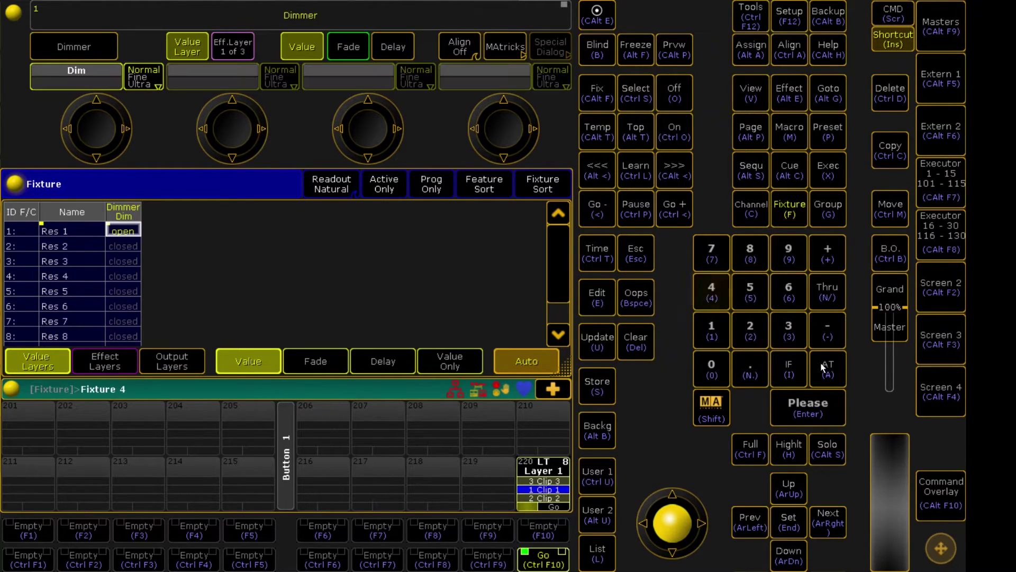
pyautogui.click(712, 291)
pyautogui.press('5')
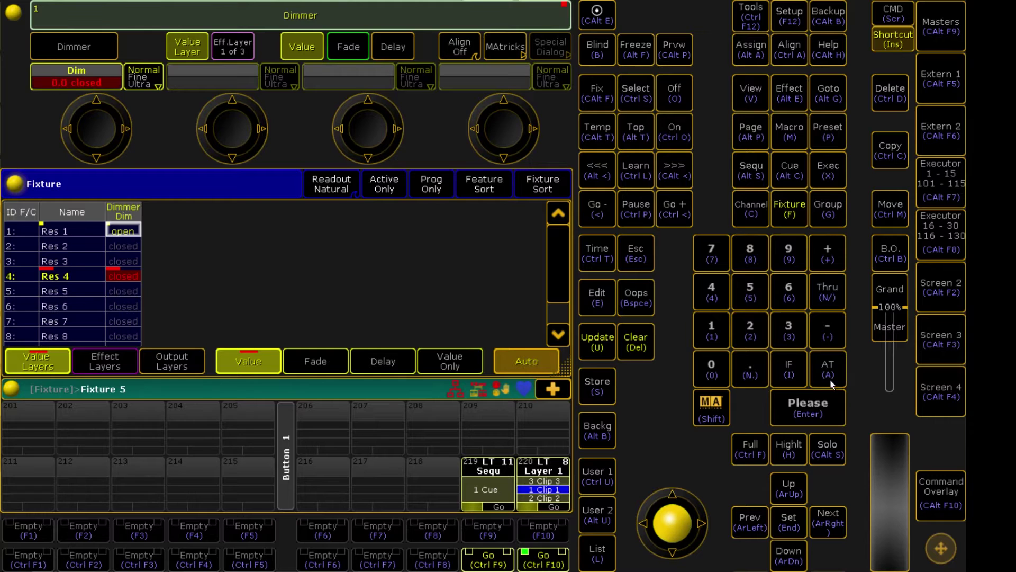
pyautogui.press('Return')
pyautogui.write('sx219')
pyautogui.press('Return')
pyautogui.click(452, 366)
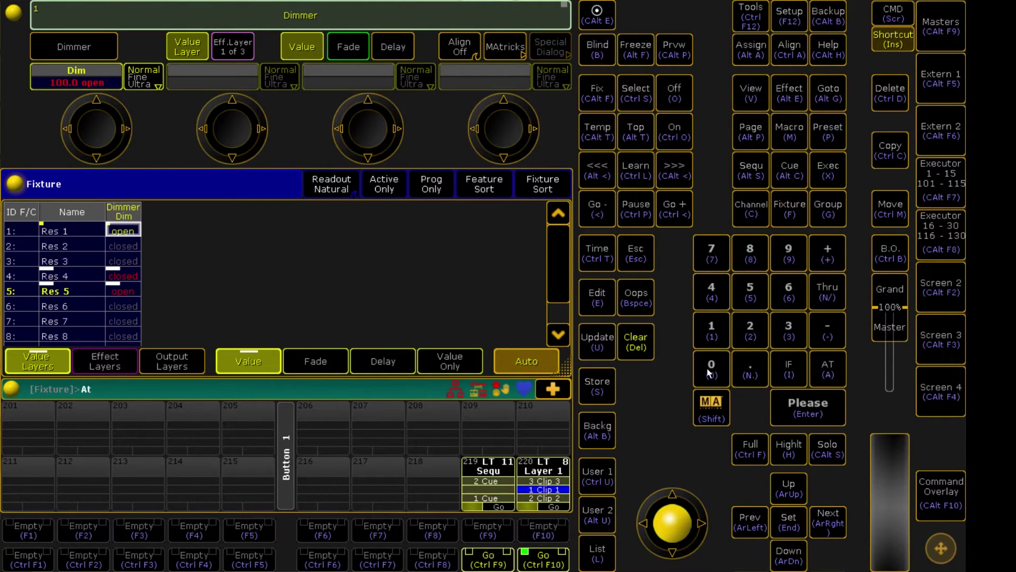
pyautogui.press('6')
pyautogui.press('Return')
# Name executor 219's cues Clip 1, Clip 2 and Clip 3
pyautogui.press('e')
pyautogui.click(491, 485)
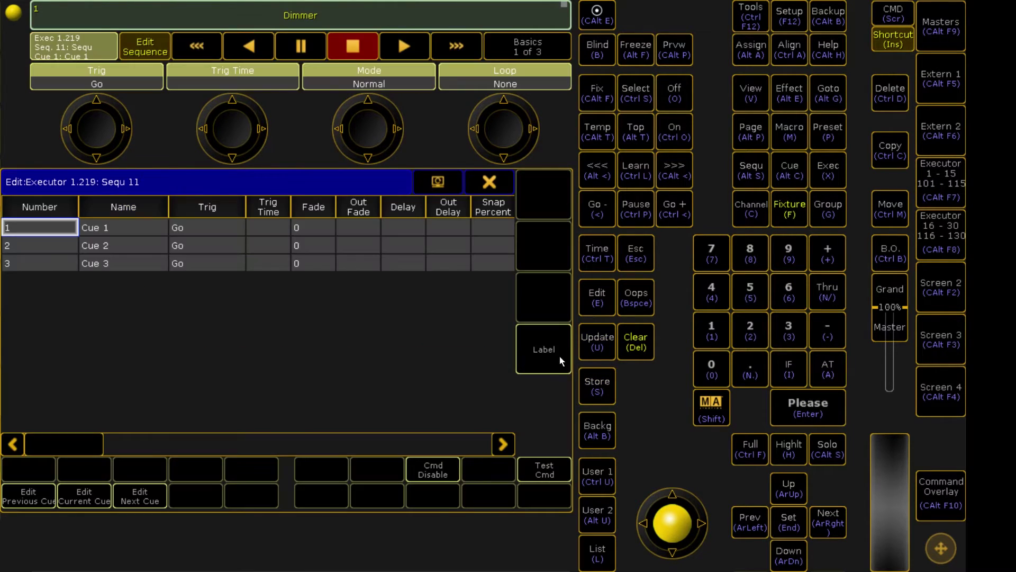
pyautogui.doubleClick(107, 230)
pyautogui.write('Clip 1')
pyautogui.press('Return')
pyautogui.press('Down')
pyautogui.press('Return')
pyautogui.write('Clip 2')
pyautogui.press('Return')
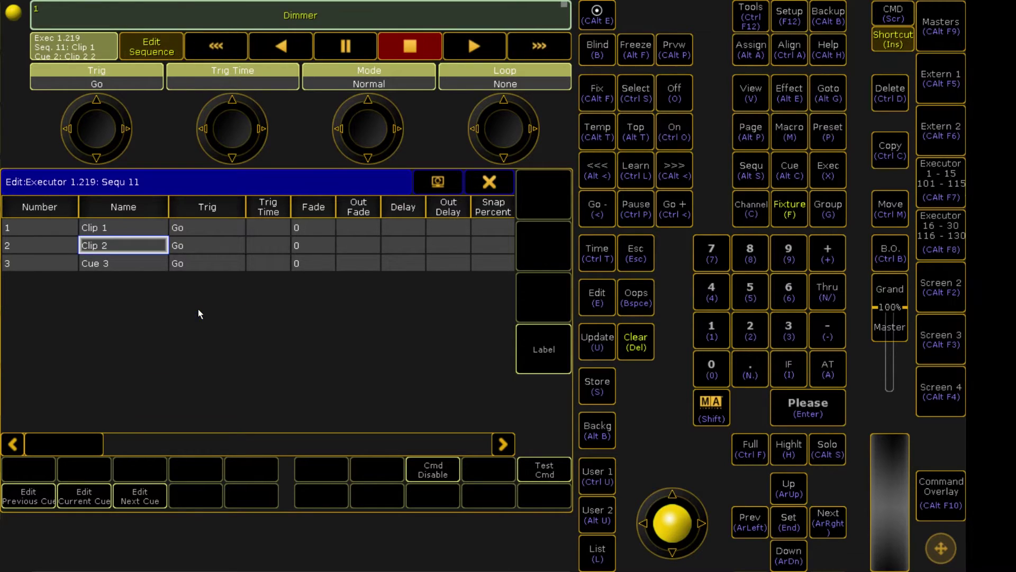
pyautogui.press('Down')
pyautogui.press('Return')
pyautogui.write('Clip 3')
pyautogui.press('Return')
# Label the executor 219 sequence Layer 3
pyautogui.click(539, 351)
pyautogui.write('Layer 3')
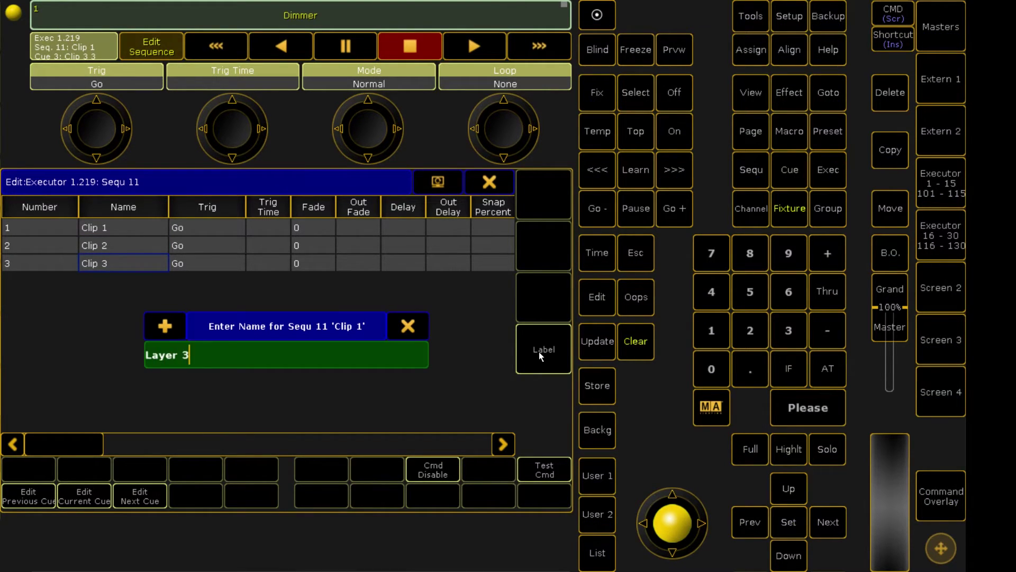
pyautogui.press('Return')
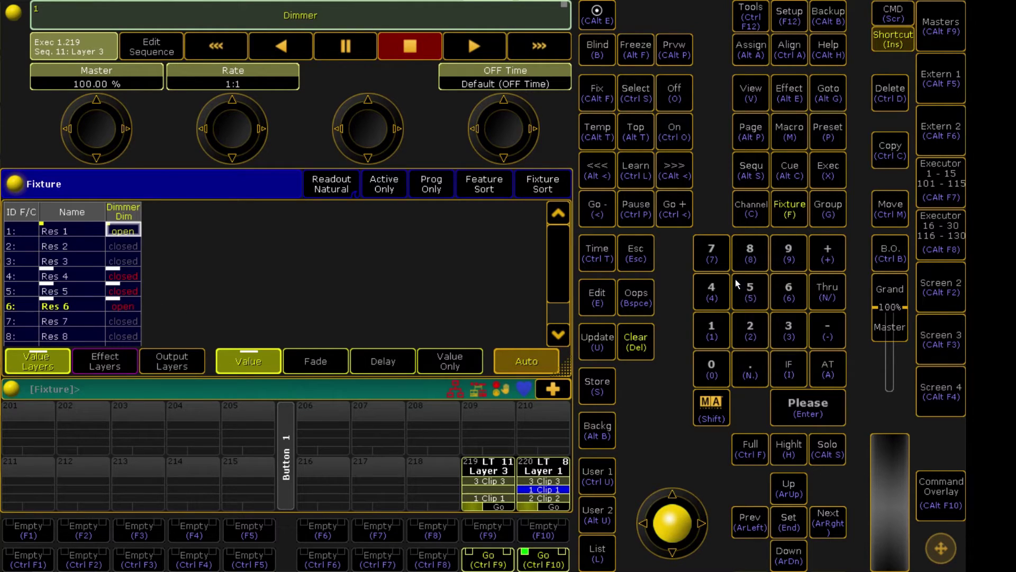
# Clear the programmer and press Go on executors 219 and 220 to play Clip 1
pyautogui.click(633, 345)
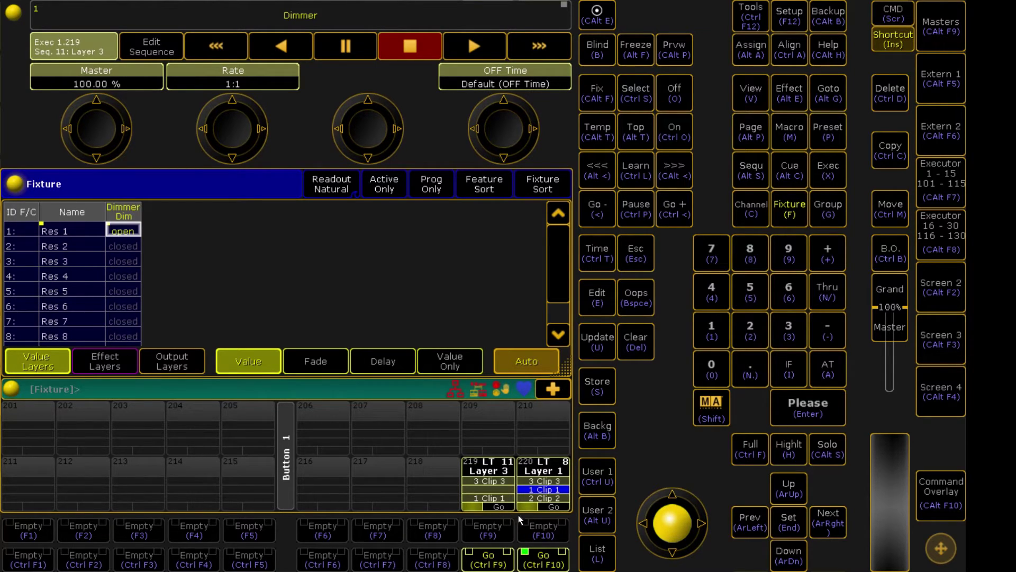
pyautogui.click(494, 564)
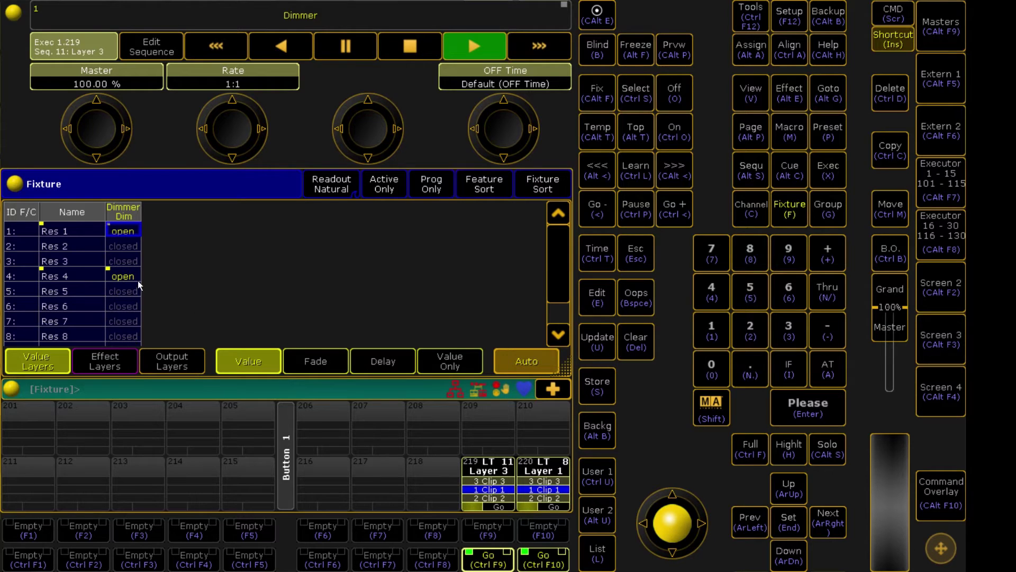
pyautogui.click(498, 565)
pyautogui.click(552, 566)
pyautogui.click(556, 561)
# Put Res 7 at full and show the faders for executors 1–15
pyautogui.click(796, 212)
pyautogui.click(832, 376)
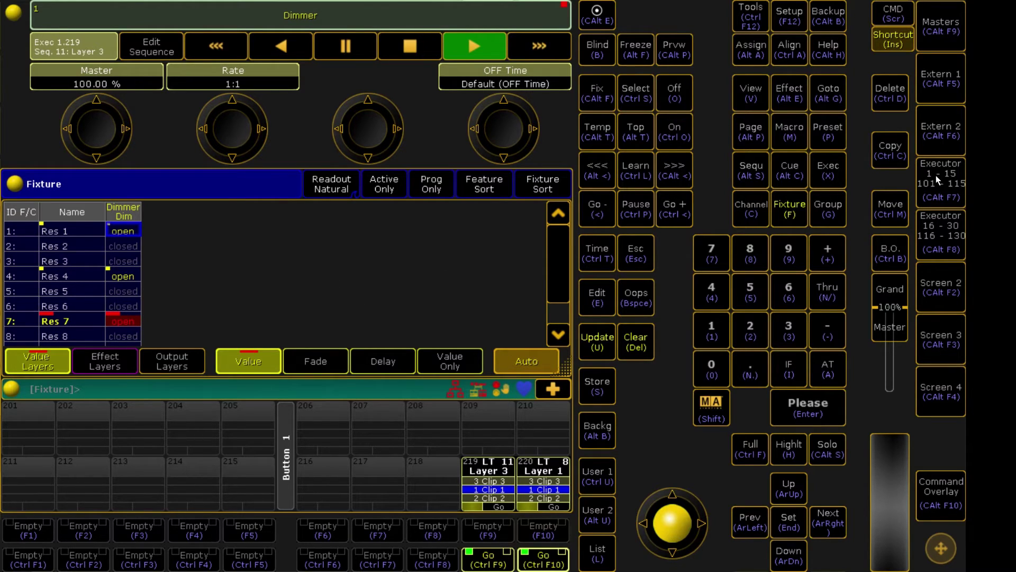
pyautogui.click(955, 187)
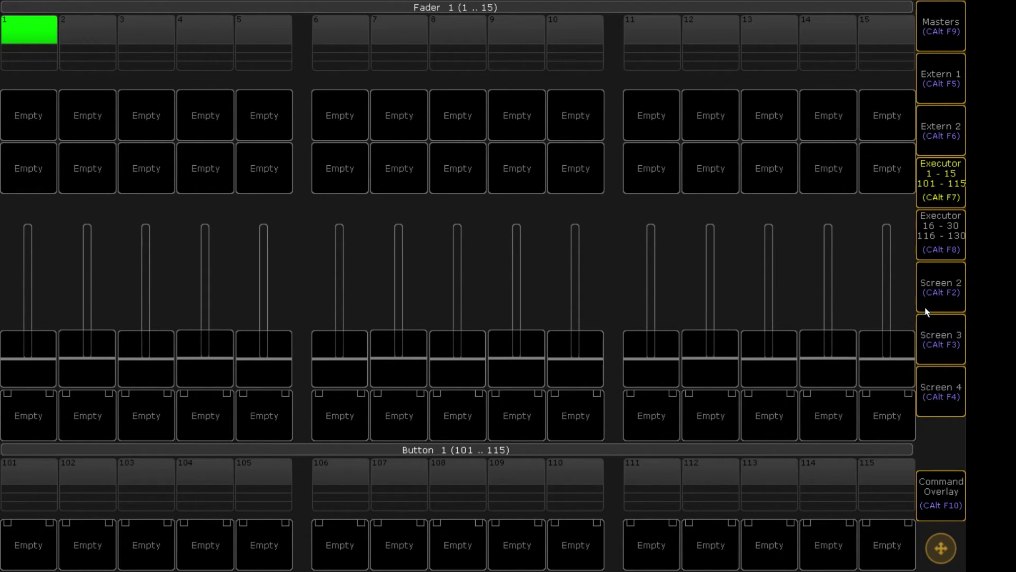
pyautogui.click(936, 196)
# Store the programmer onto executor 15
pyautogui.click(598, 385)
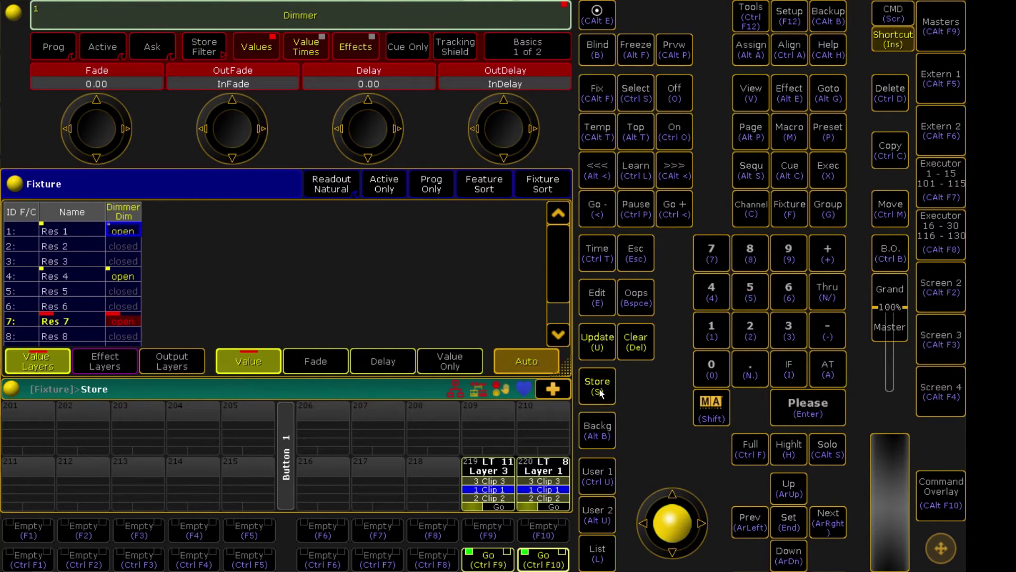
pyautogui.click(942, 183)
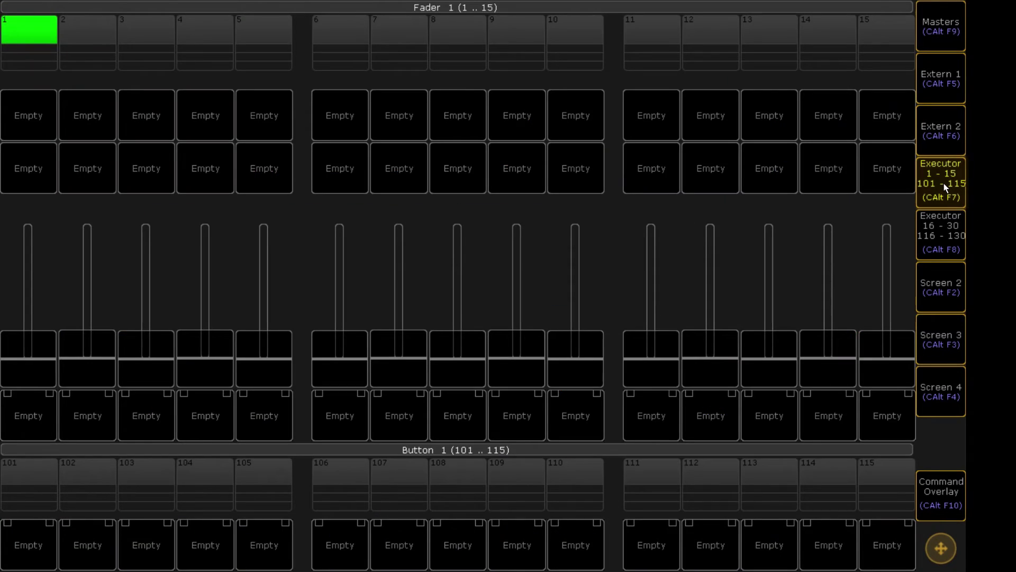
pyautogui.click(884, 420)
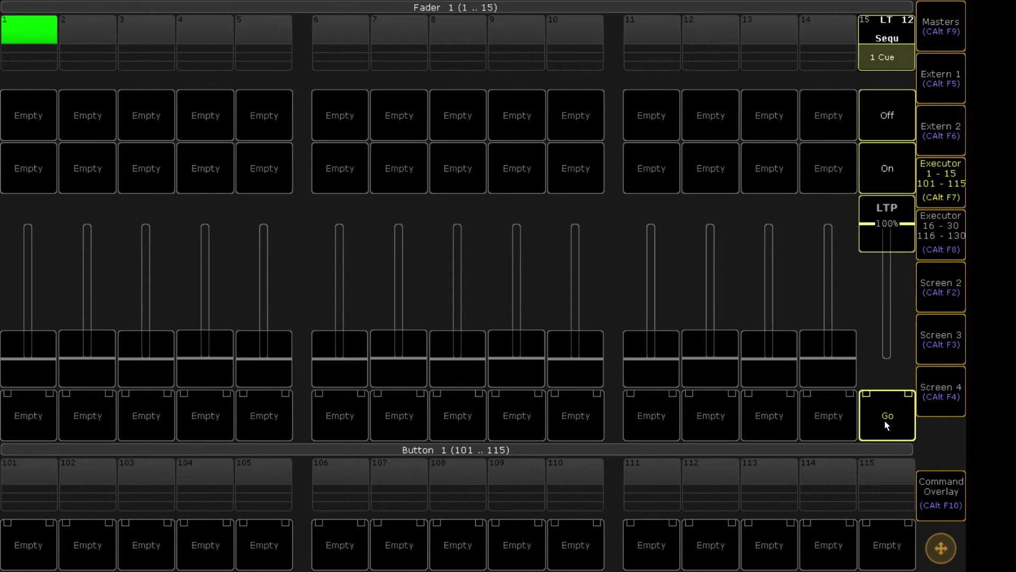
# Rename Cue 1 of executor 15's sequence to 'Layer 1 Opp'
pyautogui.click(890, 52)
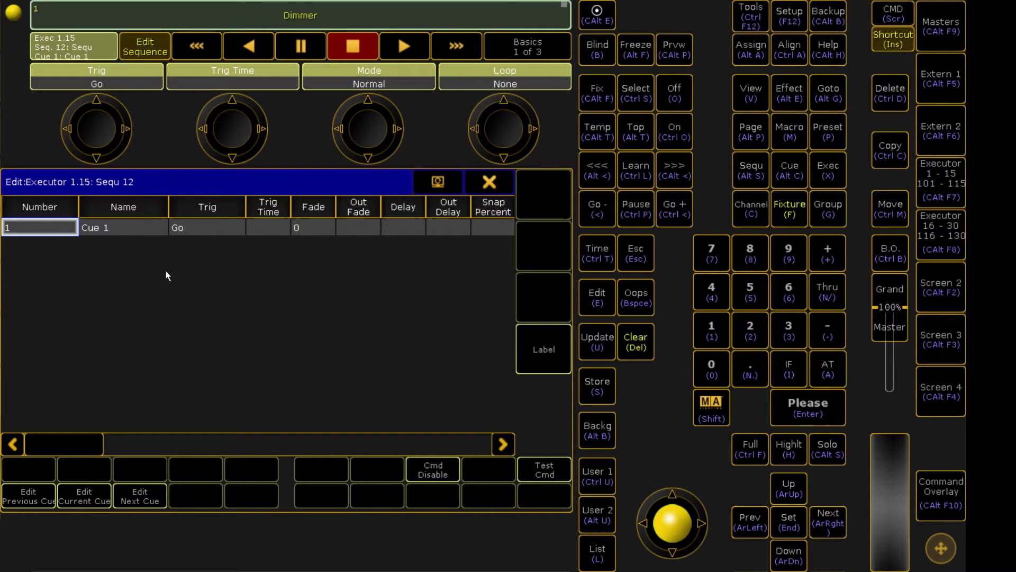
pyautogui.doubleClick(119, 225)
pyautogui.write('Lay')
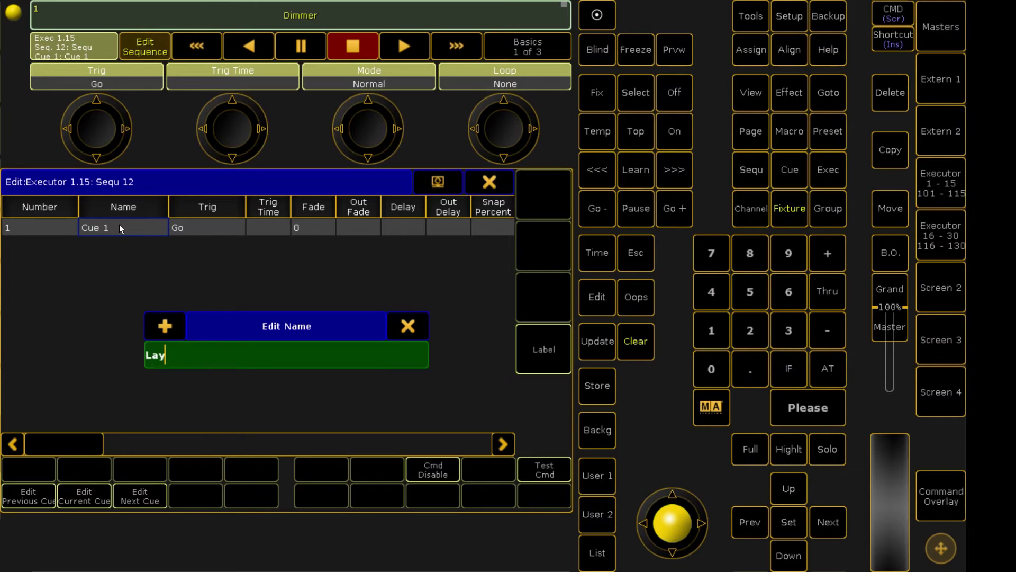
pyautogui.press('BackSpace')
pyautogui.write('ya')
pyautogui.press('BackSpace')
pyautogui.write('er 1 Opp')
pyautogui.press('Return')
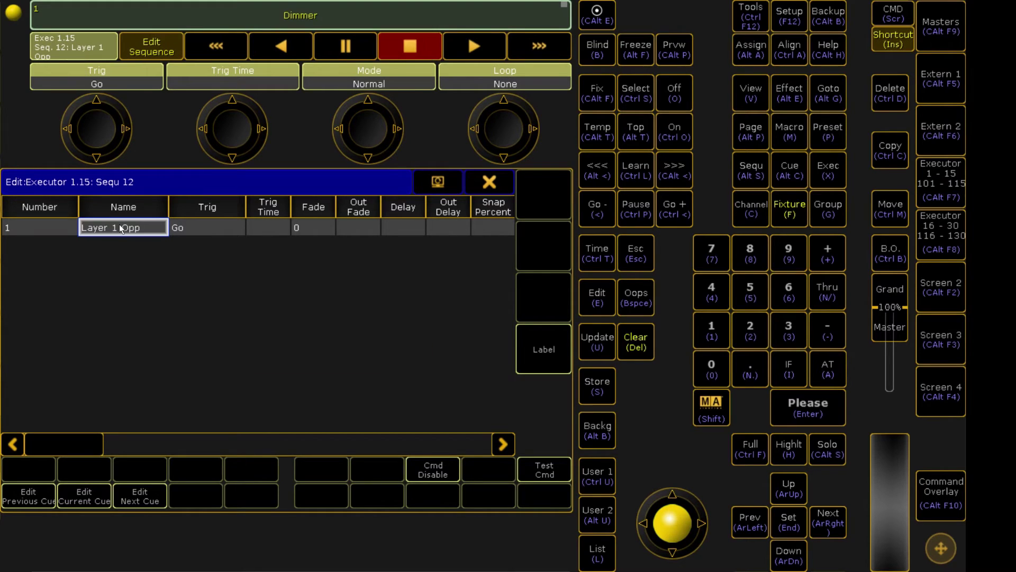
# Close the sequence editor and test executor 15's fader, leaving it at 0%
pyautogui.click(554, 347)
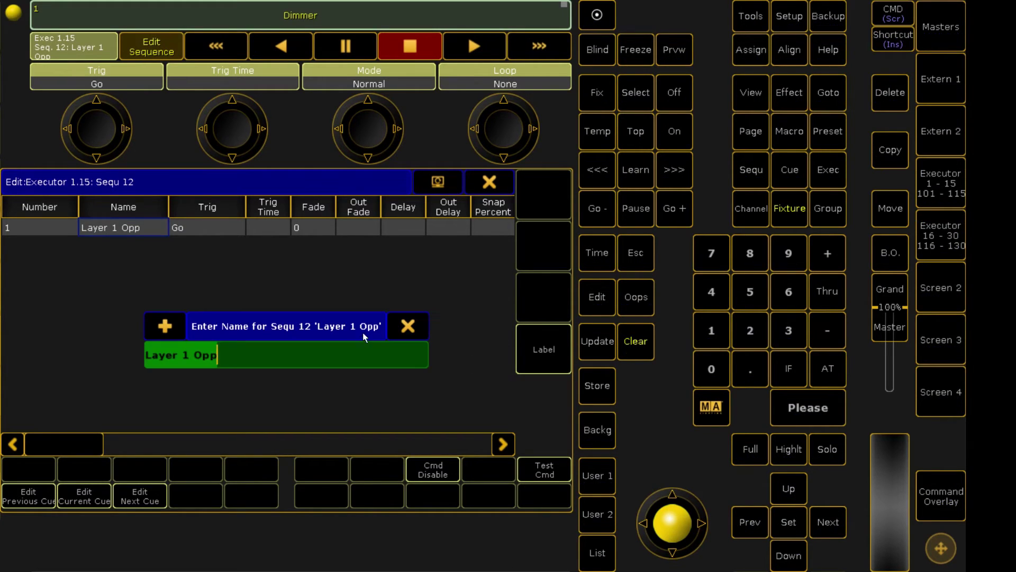
pyautogui.click(415, 324)
pyautogui.click(490, 182)
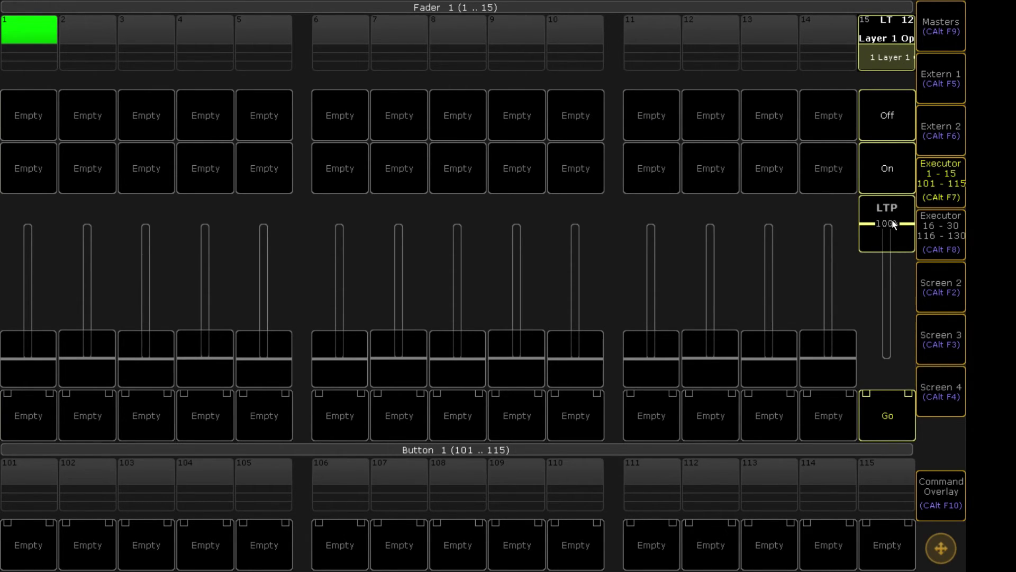
pyautogui.moveTo(894, 224); pyautogui.dragTo(905, 398)
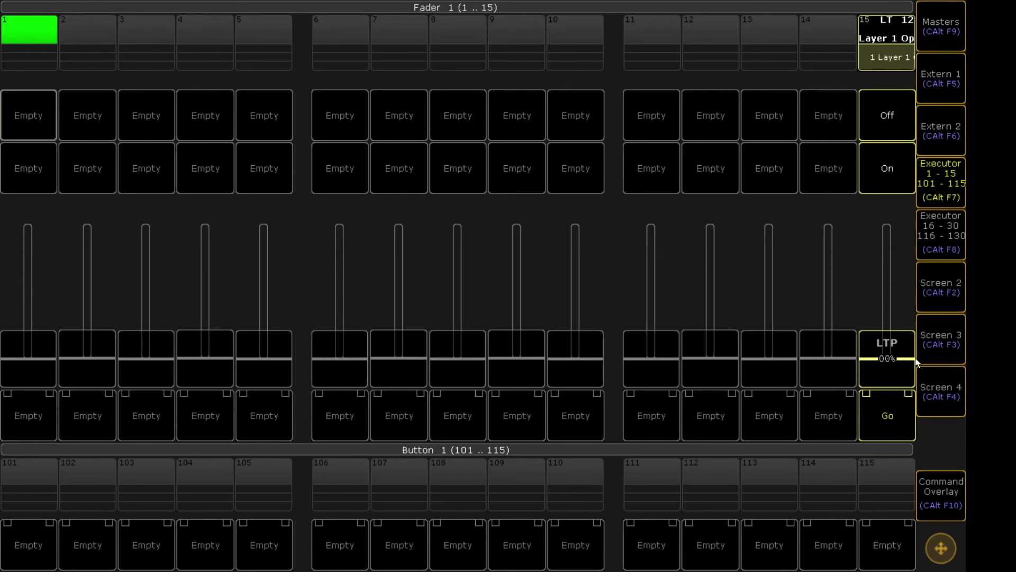
pyautogui.moveTo(895, 369)
pyautogui.mouseDown()
pyautogui.moveTo(898, 274)
pyautogui.moveTo(896, 363)
pyautogui.mouseUp()
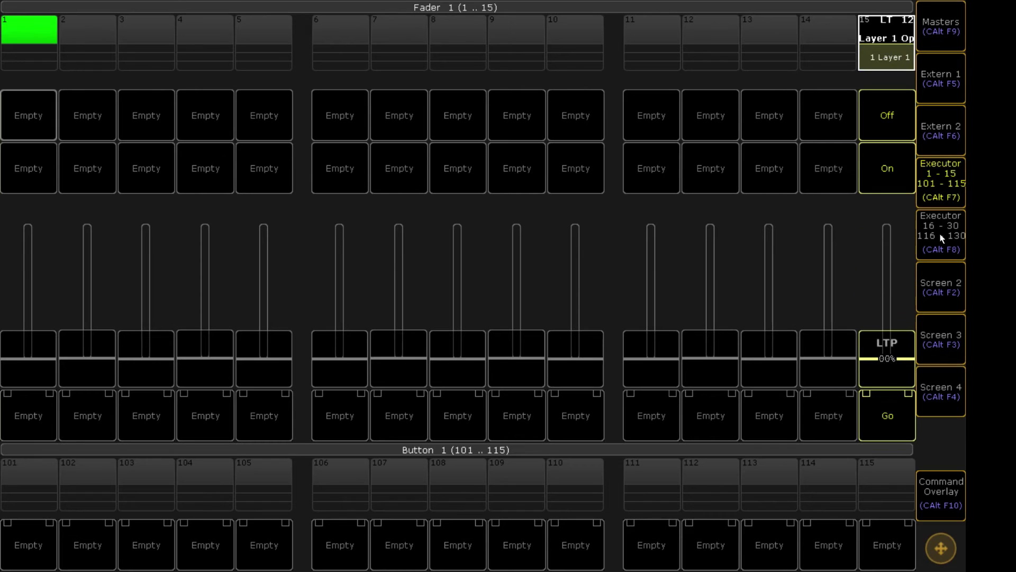
# Clear the selection and select fixture Res 8 from the fixture sheet
pyautogui.click(939, 193)
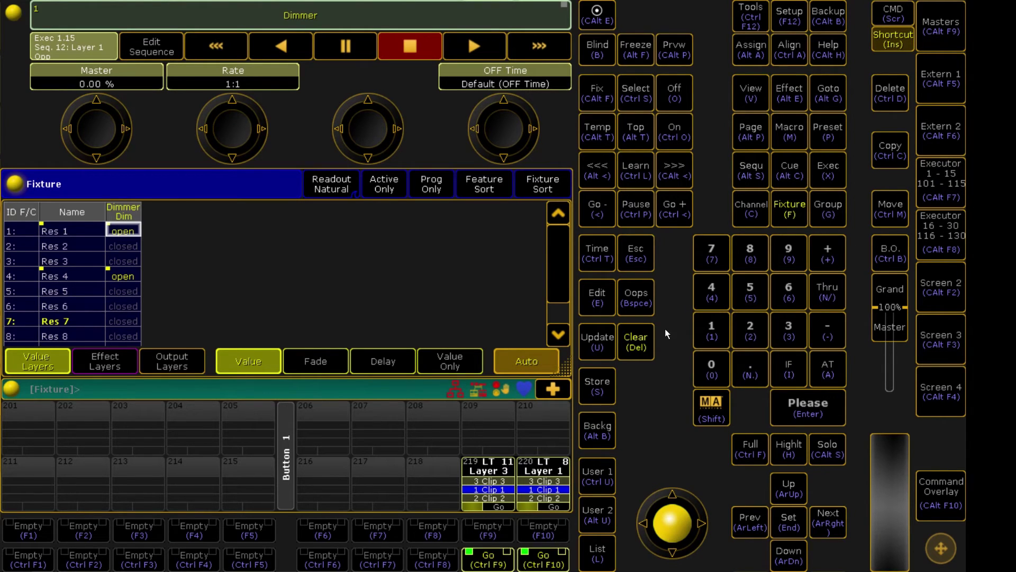
pyautogui.click(640, 342)
pyautogui.click(803, 212)
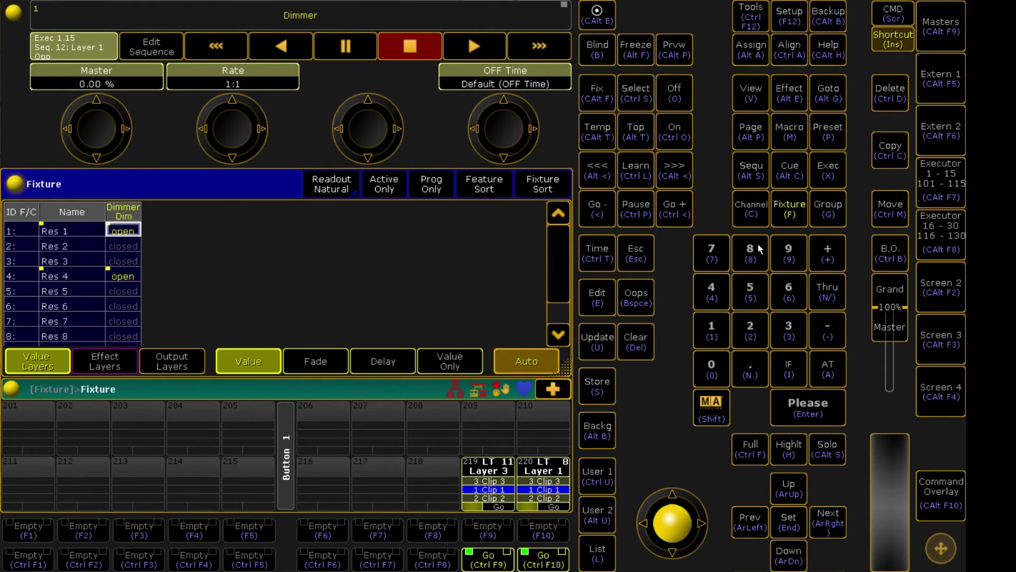
pyautogui.click(758, 244)
pyautogui.click(827, 370)
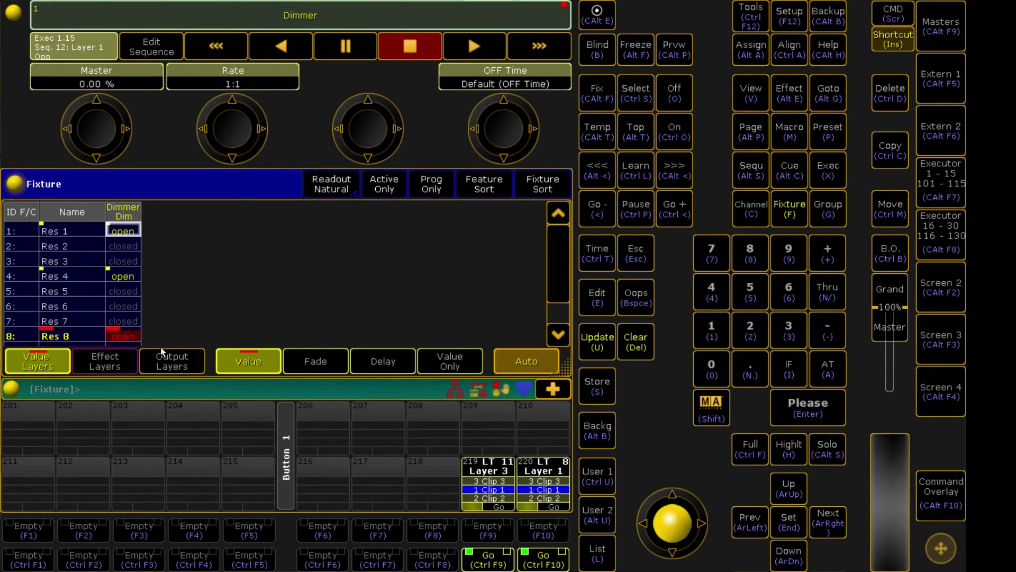
# Store Res 8's open dimmer as a new sequence on executor 14
pyautogui.click(593, 386)
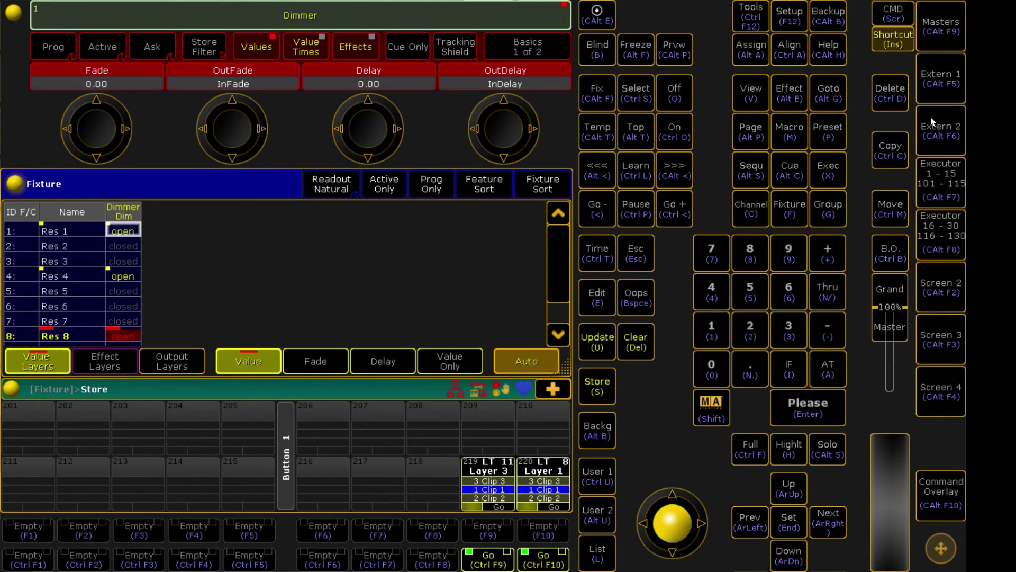
pyautogui.click(944, 197)
pyautogui.click(838, 415)
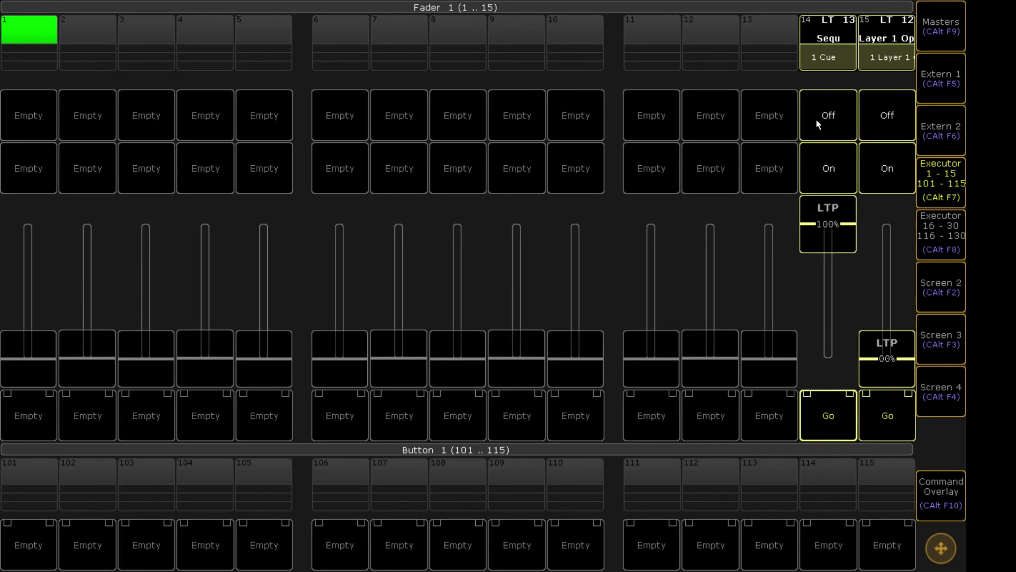
# Rename Cue 1 of executor 14's sequence to 'Layer 3 Opp'
pyautogui.click(821, 63)
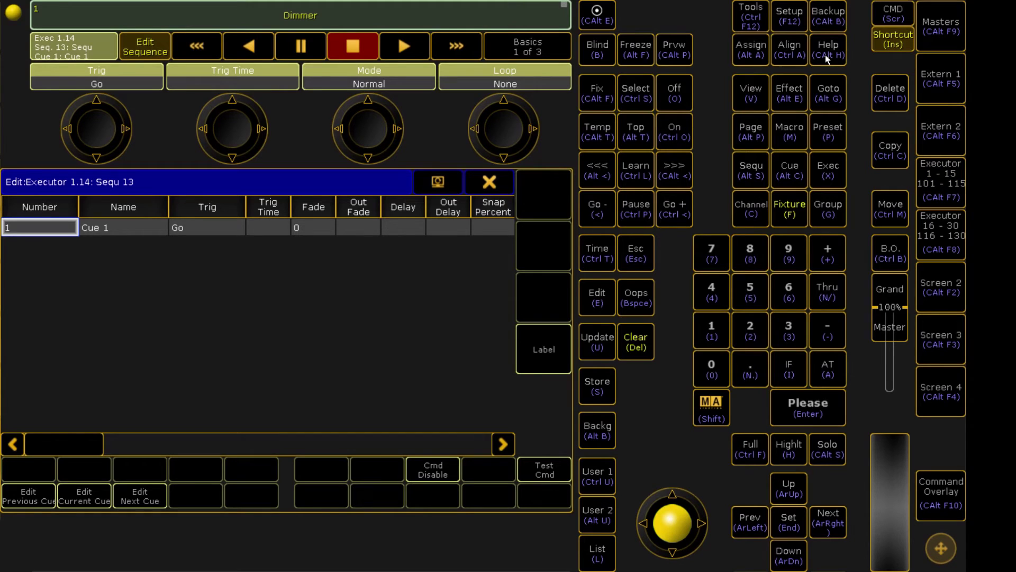
pyautogui.doubleClick(141, 225)
pyautogui.write('L')
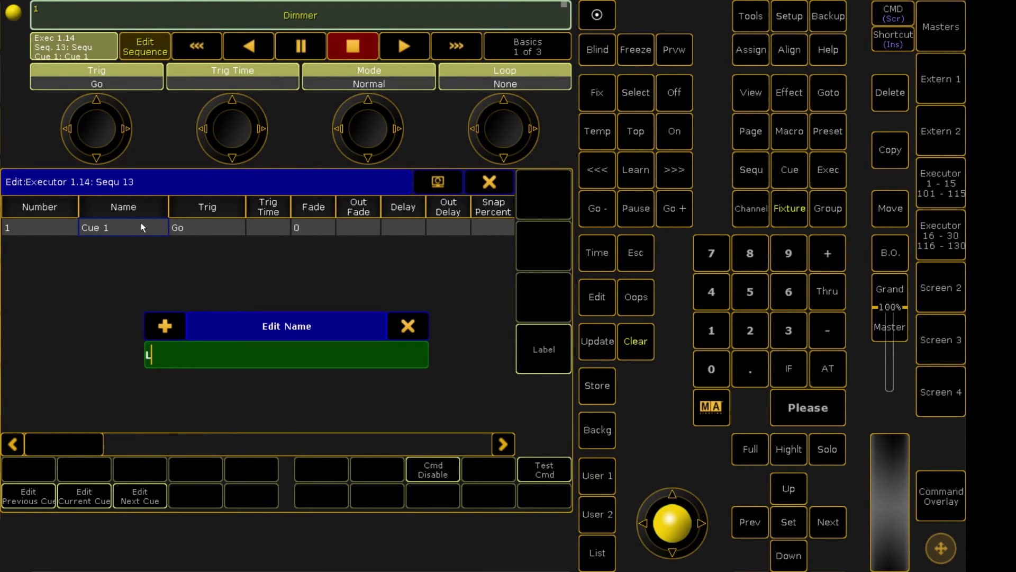
pyautogui.write('ayer 3 Opp')
pyautogui.press('Return')
# Close the sequence editor and push executor 14 and 15 faders to 100%
pyautogui.click(498, 186)
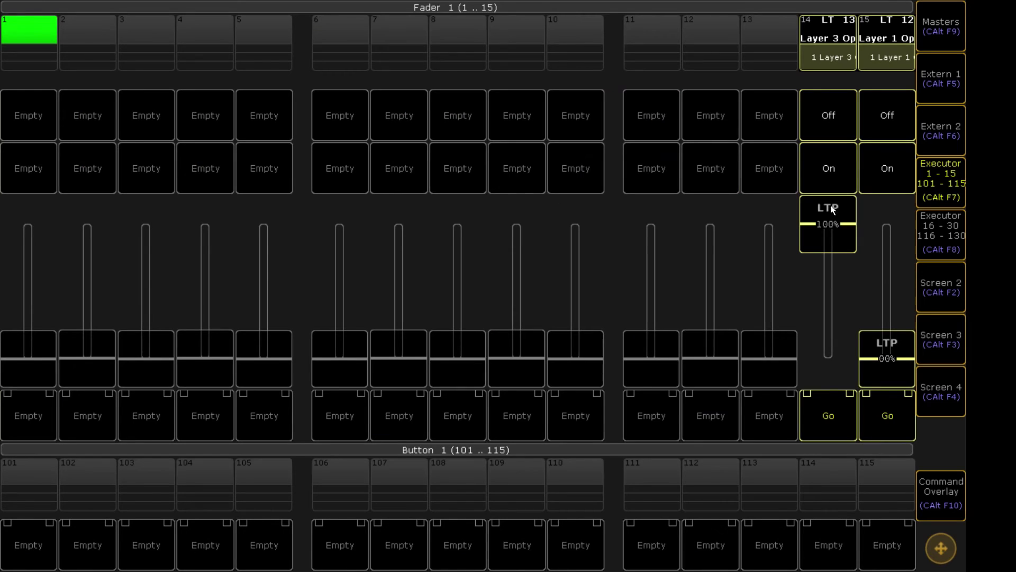
pyautogui.moveTo(842, 218)
pyautogui.mouseDown()
pyautogui.moveTo(837, 334)
pyautogui.moveTo(834, 225)
pyautogui.mouseUp()
pyautogui.moveTo(898, 360); pyautogui.dragTo(887, 225)
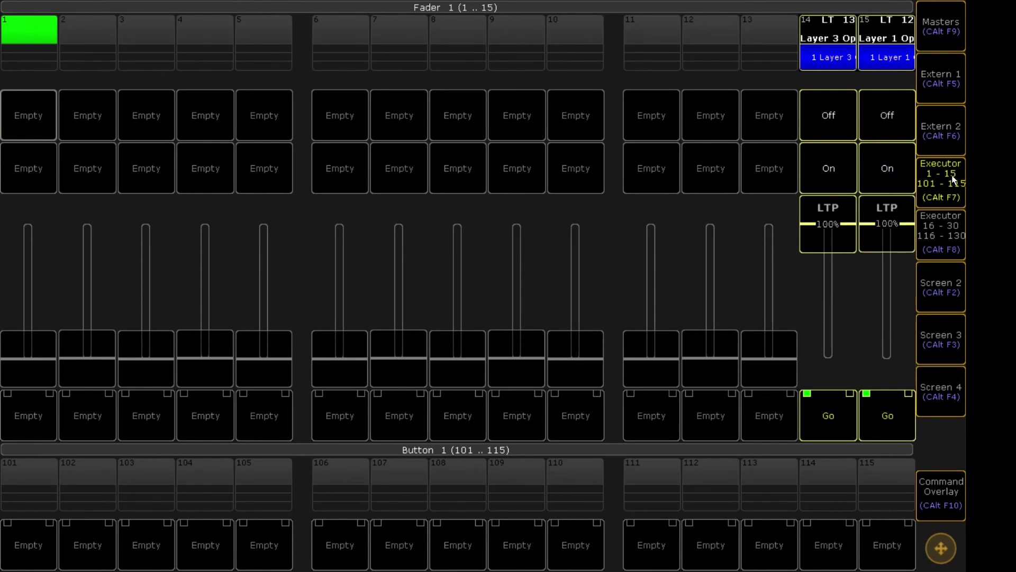
# Step the Layer 1 and Layer 3 clip stacks forward twice each
pyautogui.click(927, 180)
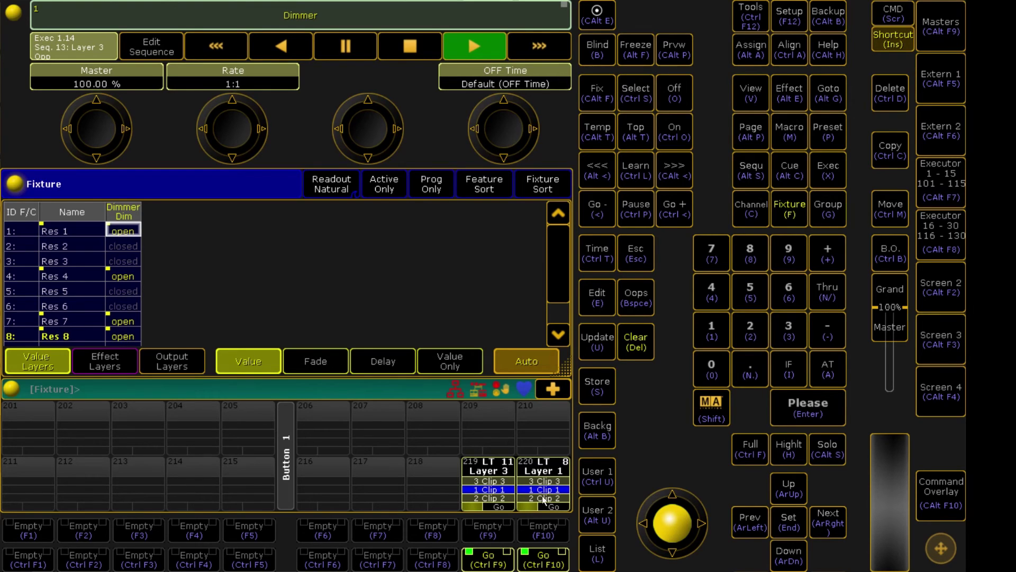
pyautogui.click(545, 564)
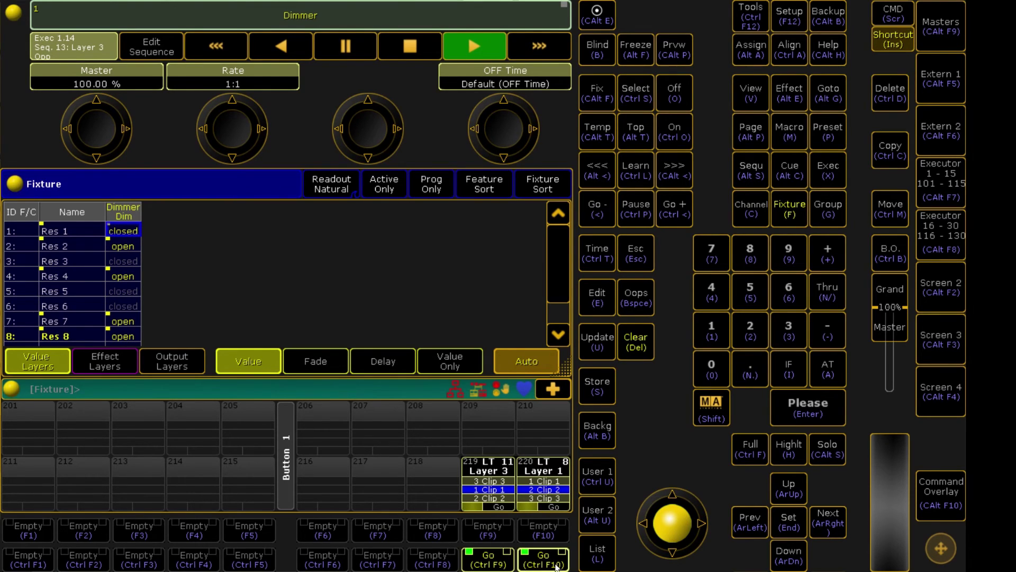
pyautogui.click(479, 566)
pyautogui.click(558, 566)
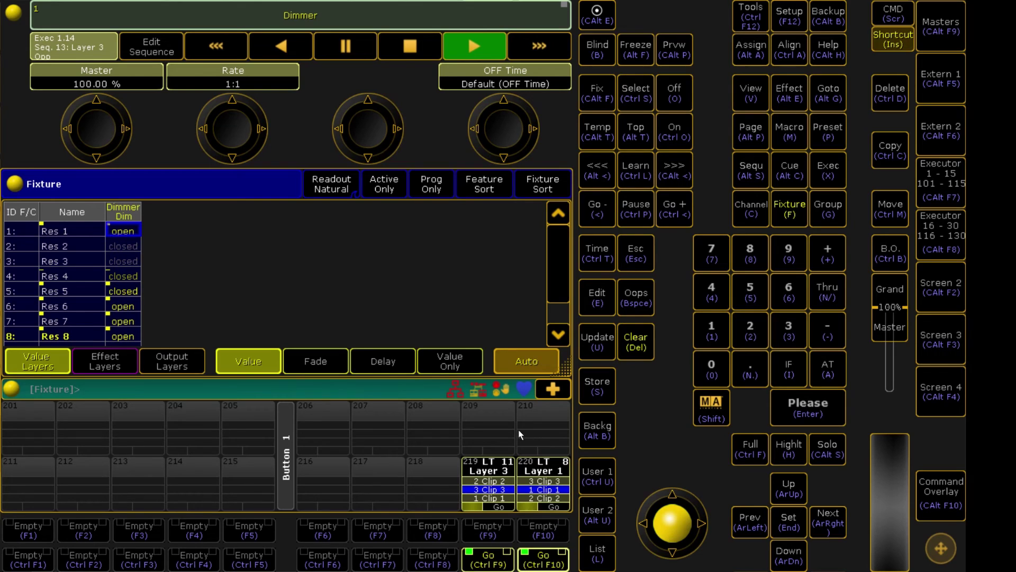
pyautogui.click(488, 559)
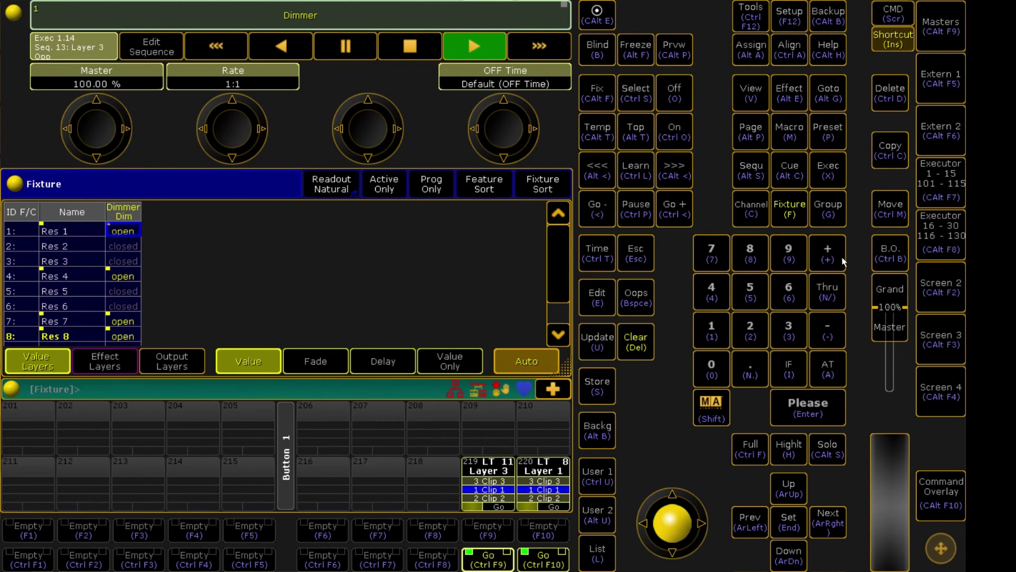
# Recheck executors 14 and 15 on the 1–15 fader page, leaving both at 100%
pyautogui.click(935, 182)
pyautogui.moveTo(841, 229); pyautogui.dragTo(827, 201)
pyautogui.moveTo(886, 228)
pyautogui.mouseDown()
pyautogui.moveTo(887, 290)
pyautogui.moveTo(893, 223)
pyautogui.mouseUp()
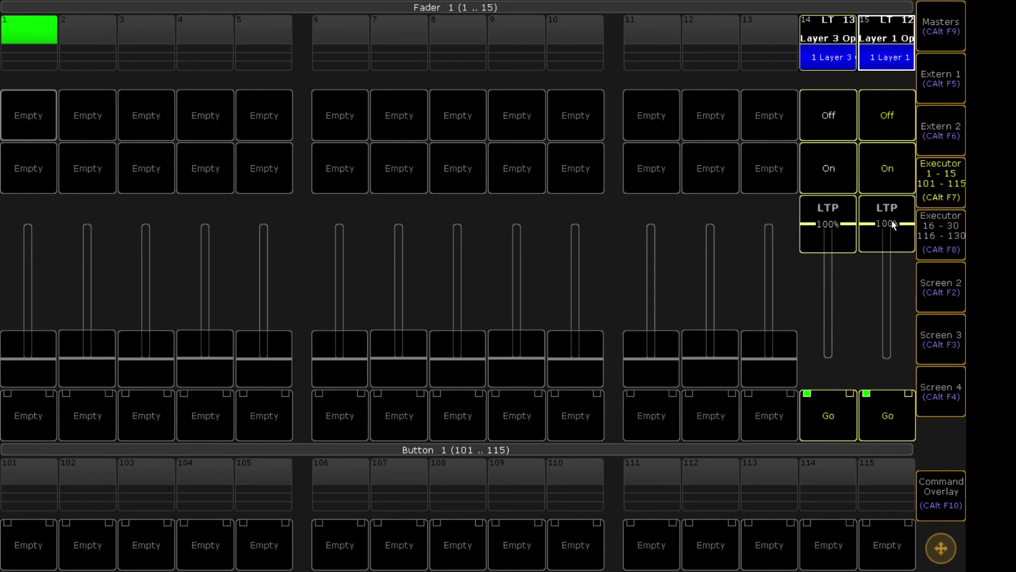